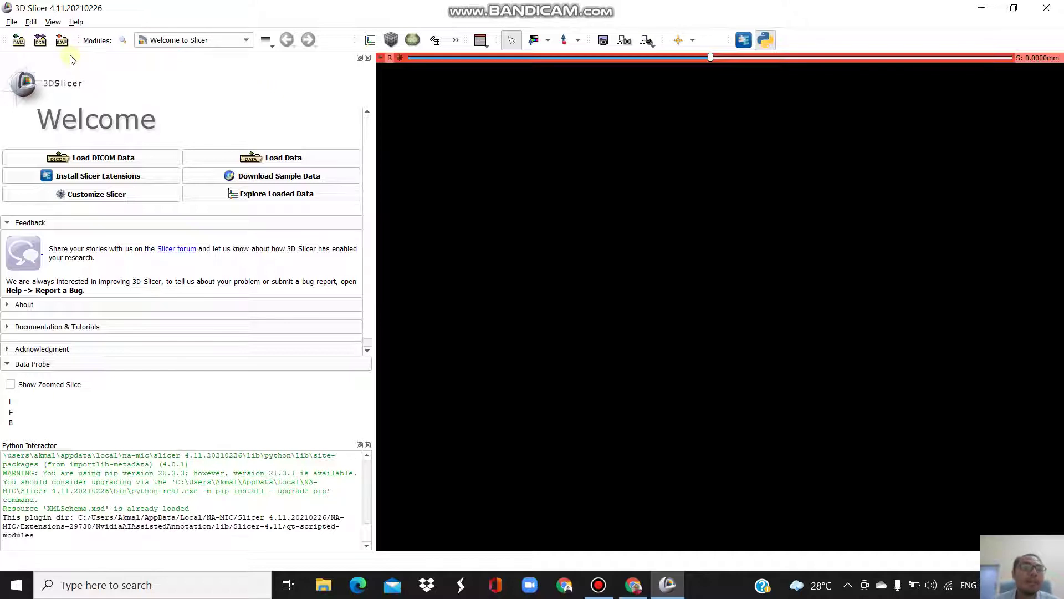
Open the DICOM database.
click(20, 41)
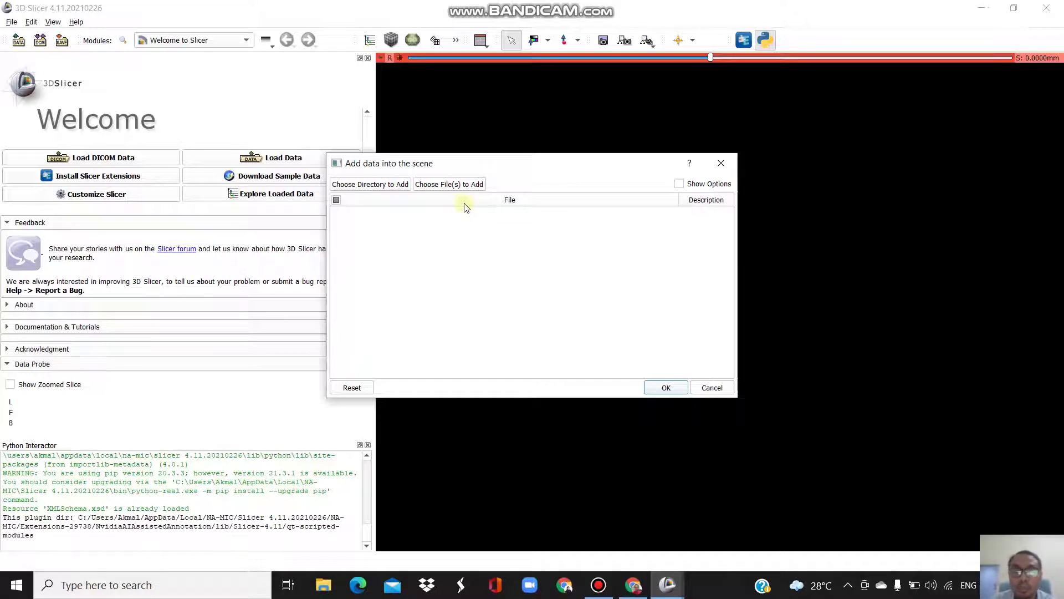
click(719, 161)
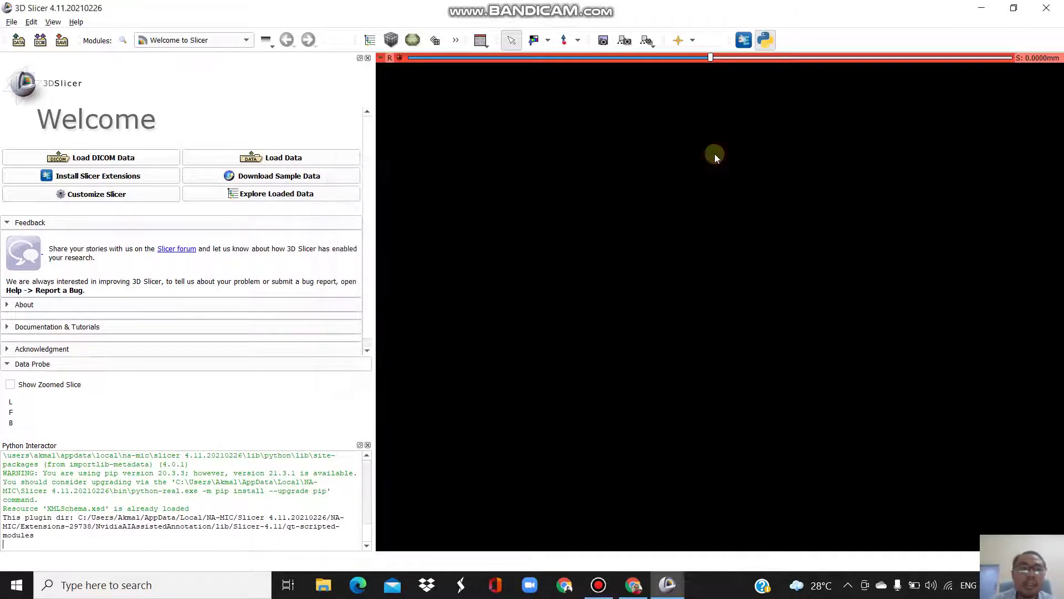
click(38, 44)
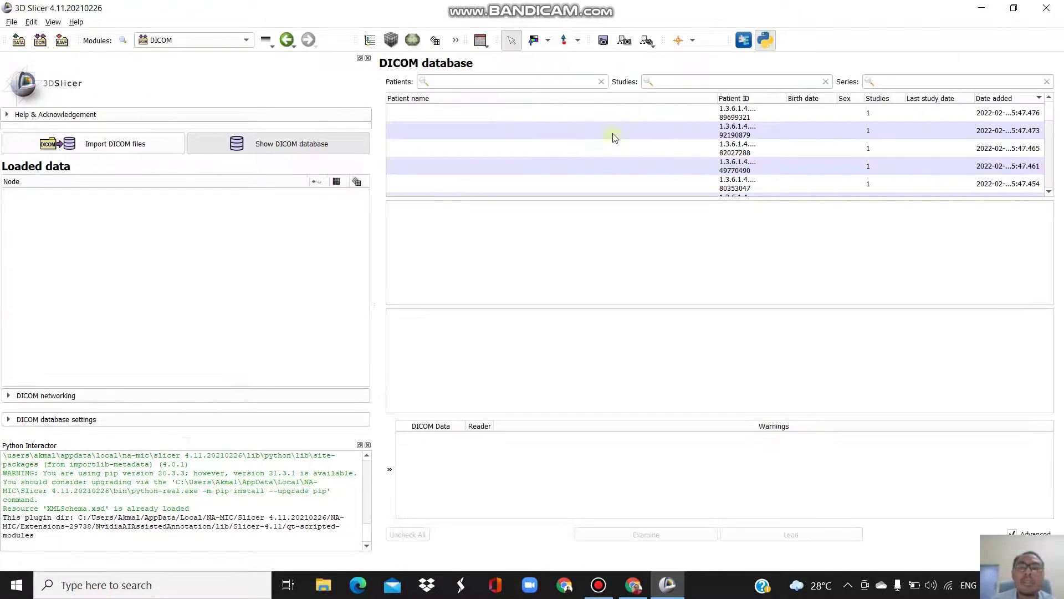
Look through the patient list of the DICOM database and select the VALIDATION 128 28.02 record.
click(613, 127)
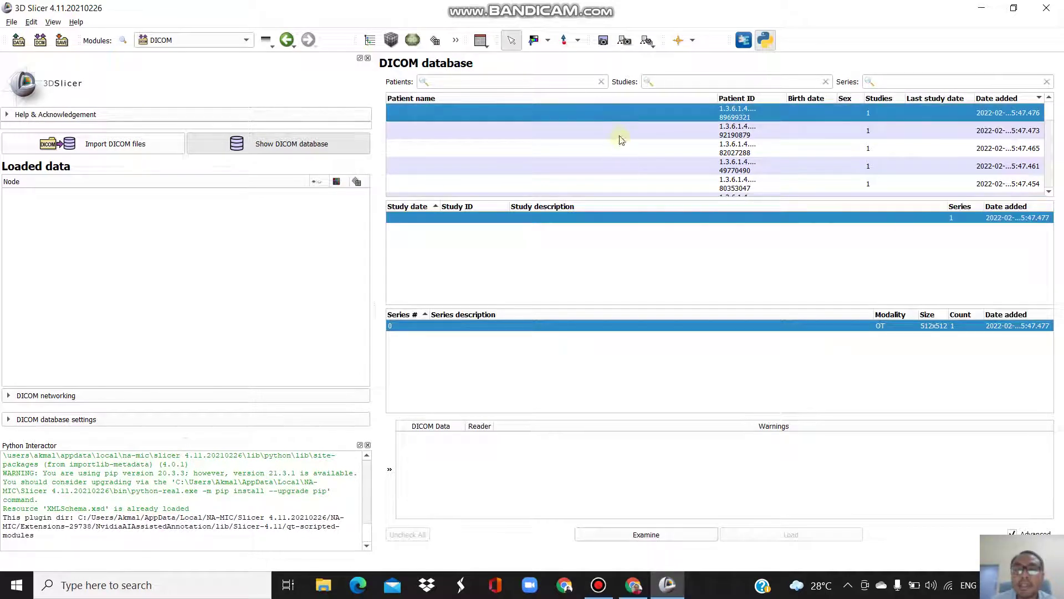
click(636, 148)
scroll(638, 151, down, 8)
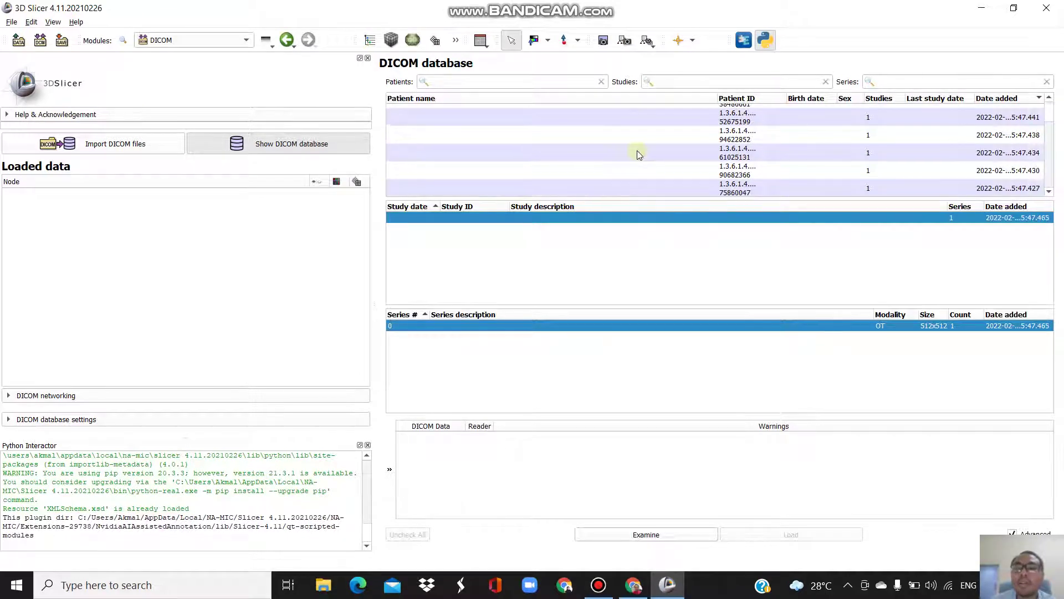
scroll(637, 151, down, 15)
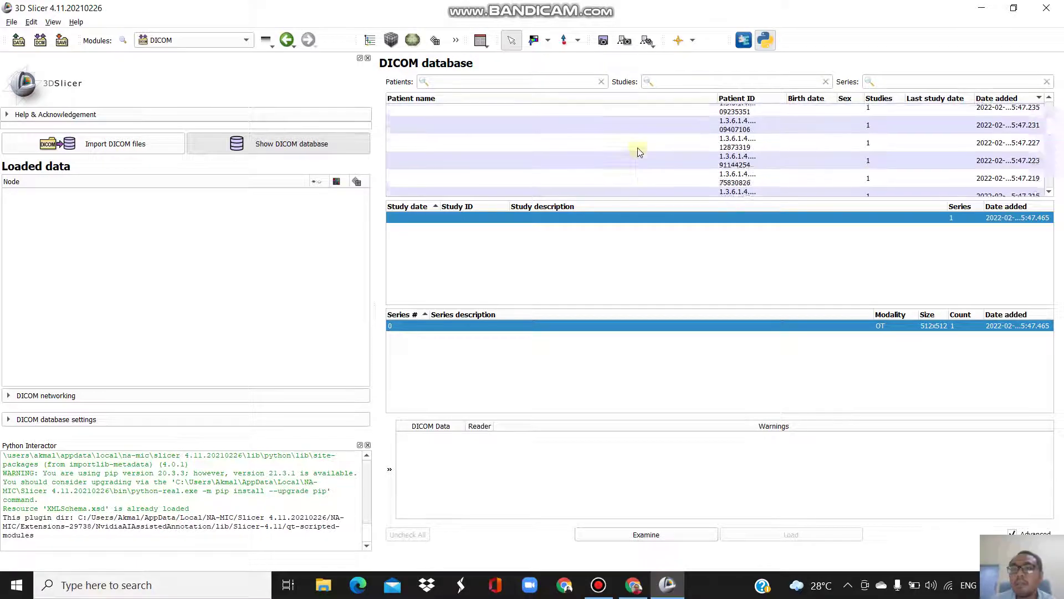
scroll(1047, 132, down, 20)
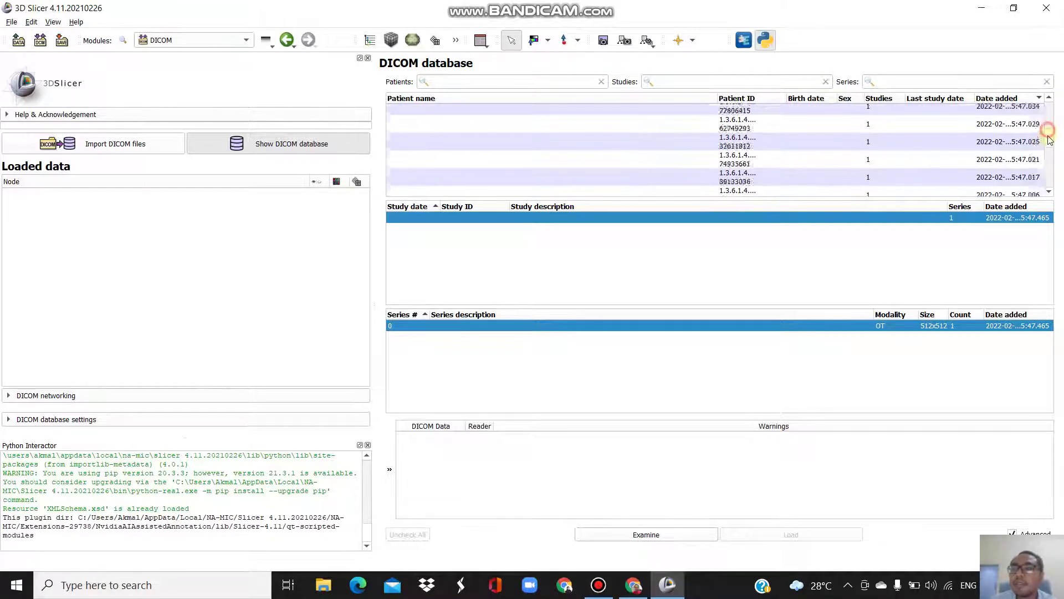
scroll(1052, 168, down, 20)
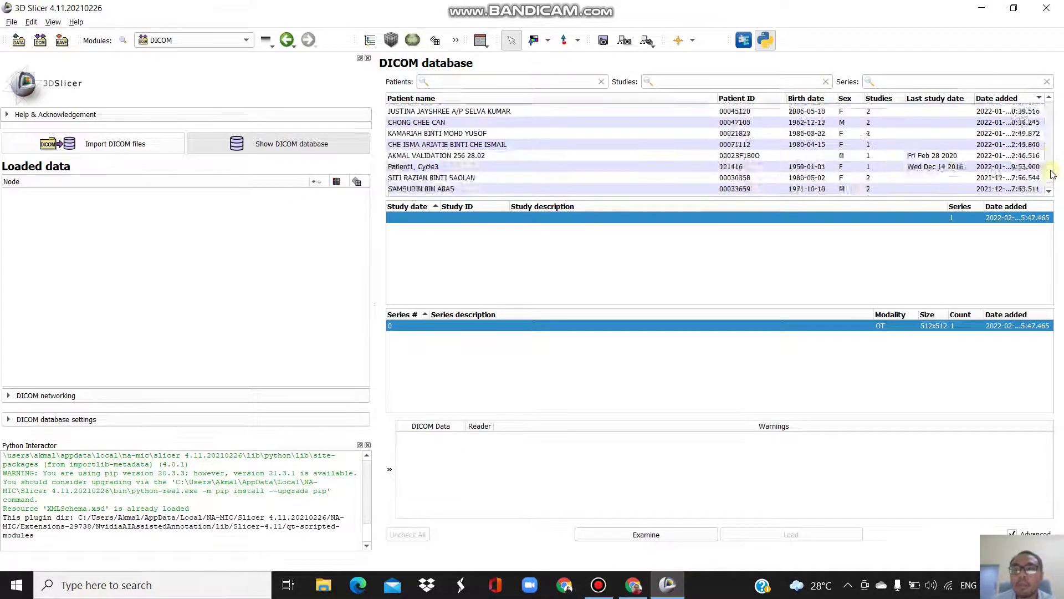
scroll(627, 129, up, 10)
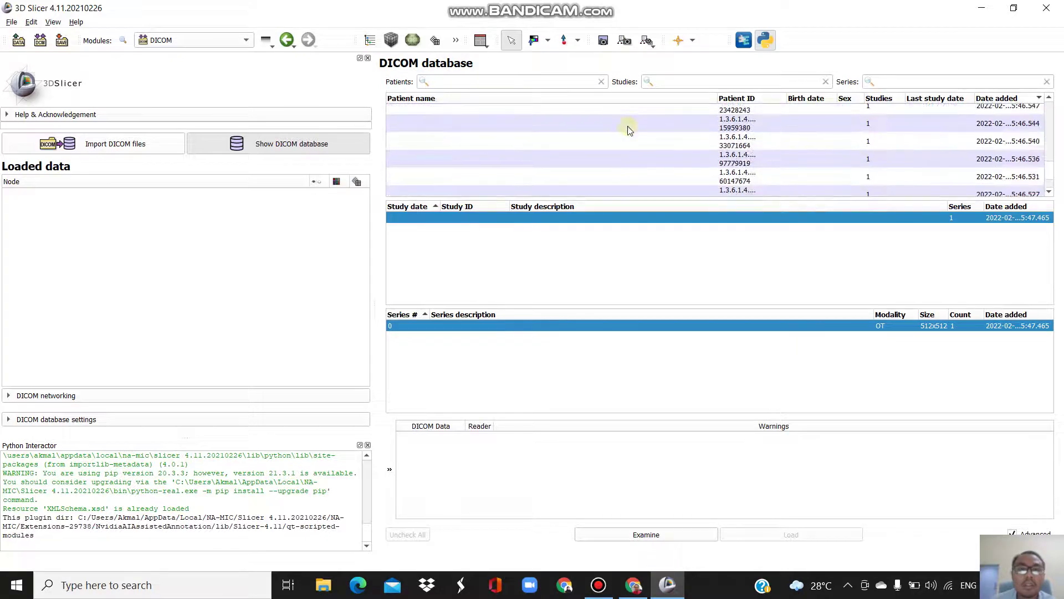
scroll(625, 126, down, 15)
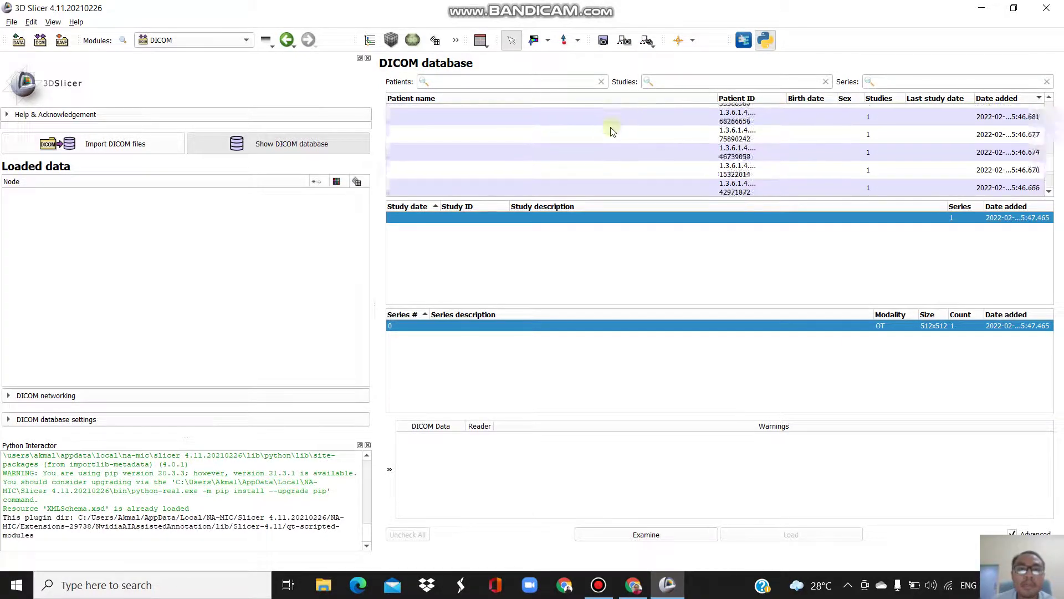
scroll(607, 135, down, 20)
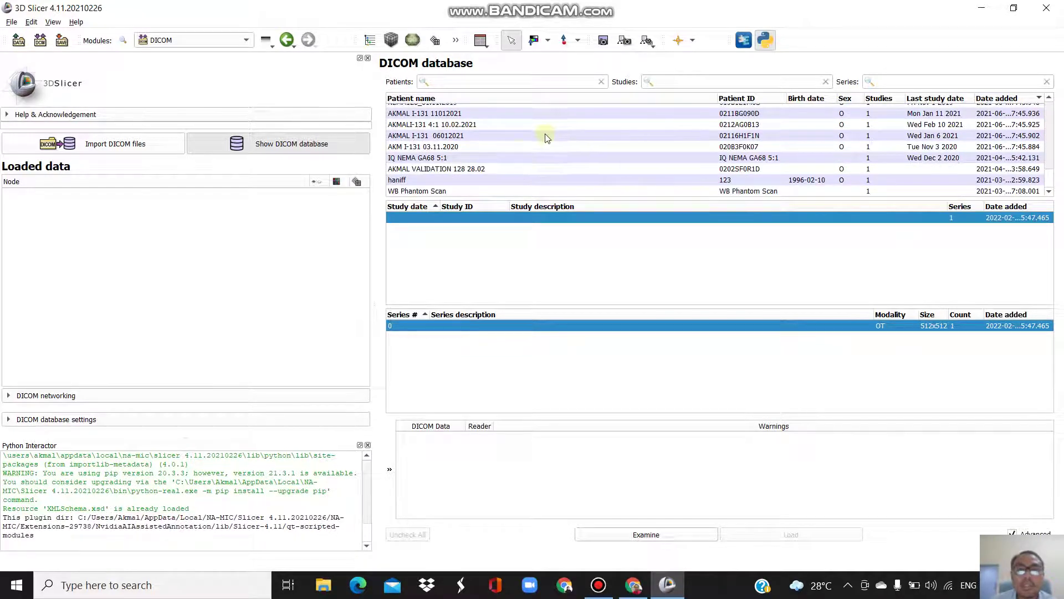
click(465, 168)
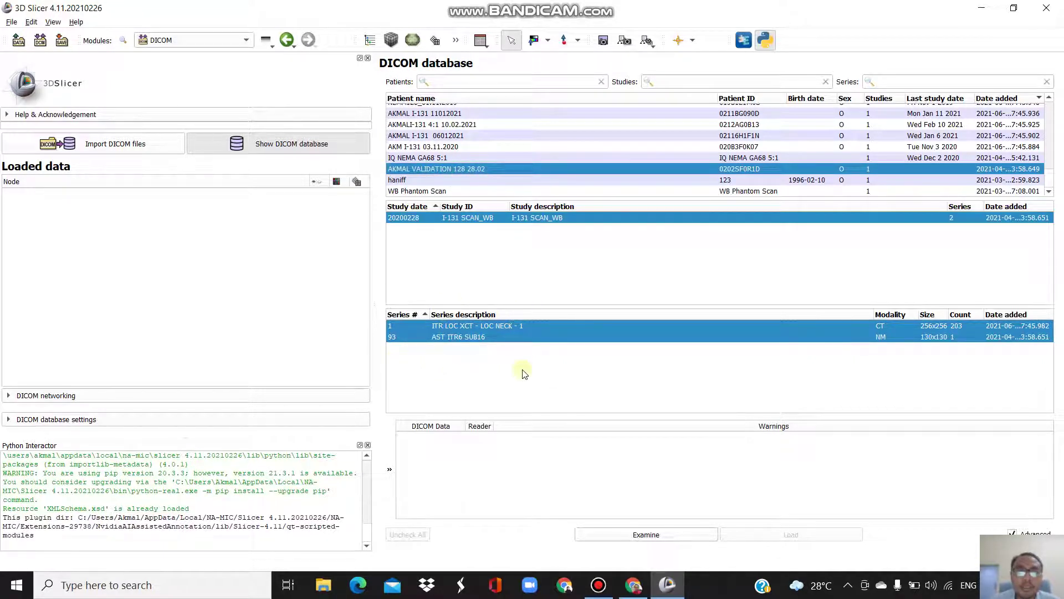
Select both series of the study, the CT ITR LOC XCT - LOC NECK - 1 and the NM AST ITR6 SUB16.
click(460, 328)
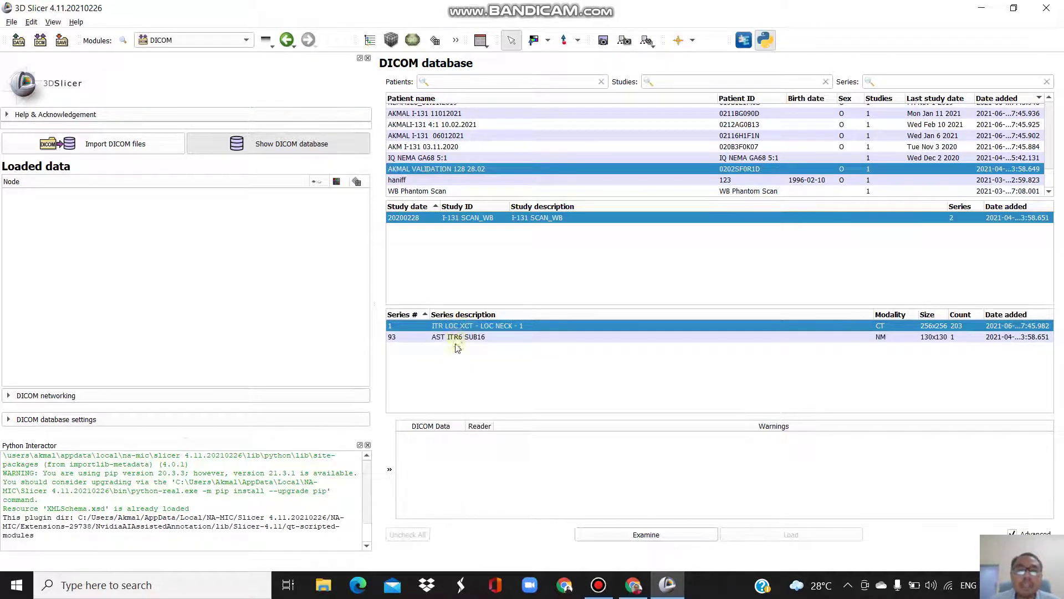
click(454, 336)
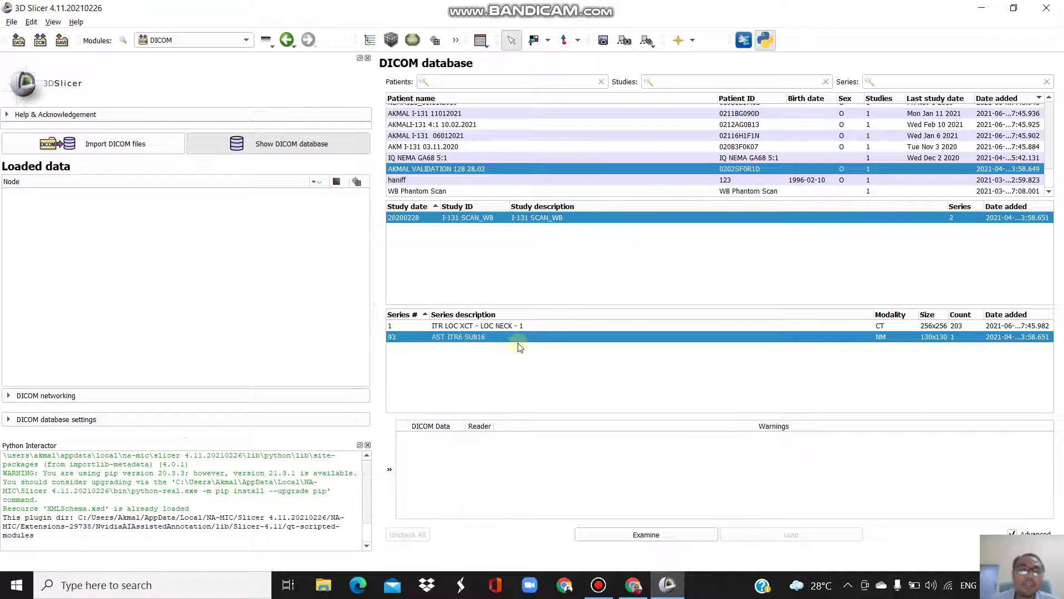
click(485, 326)
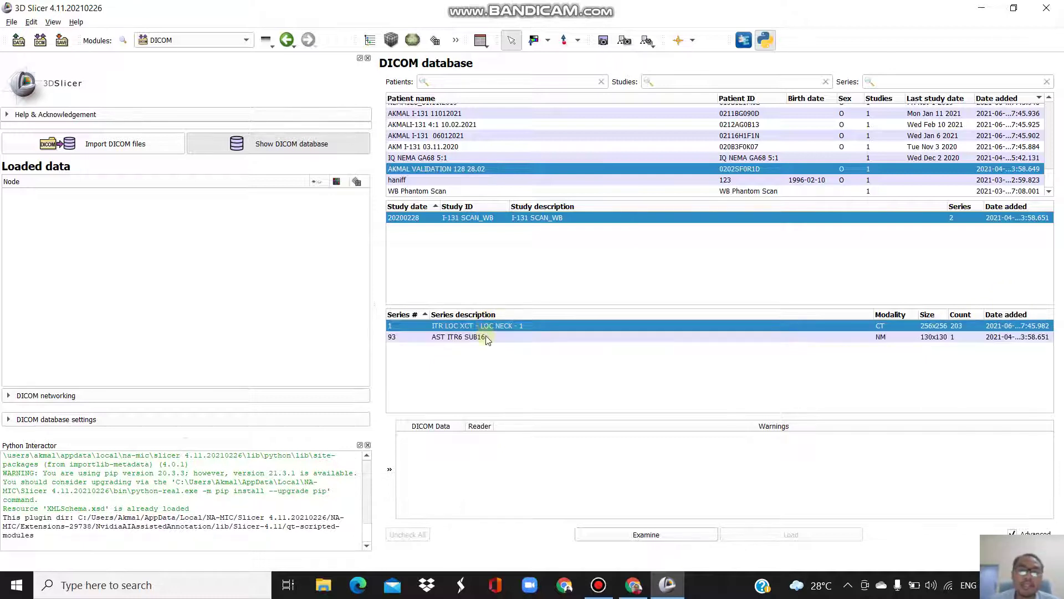
ctrl+click(486, 337)
ctrl+click(480, 325)
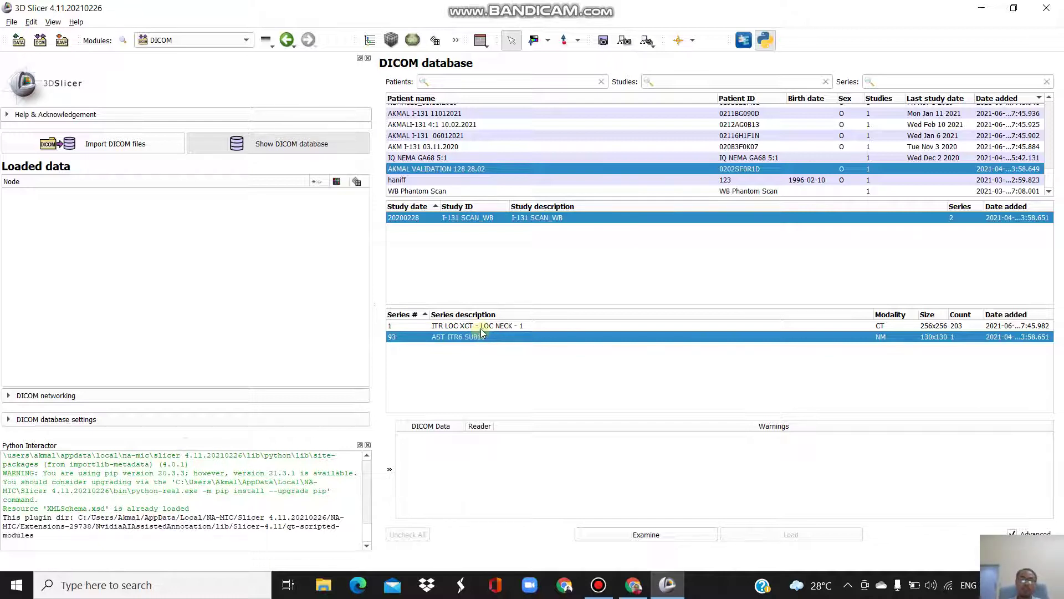
click(481, 326)
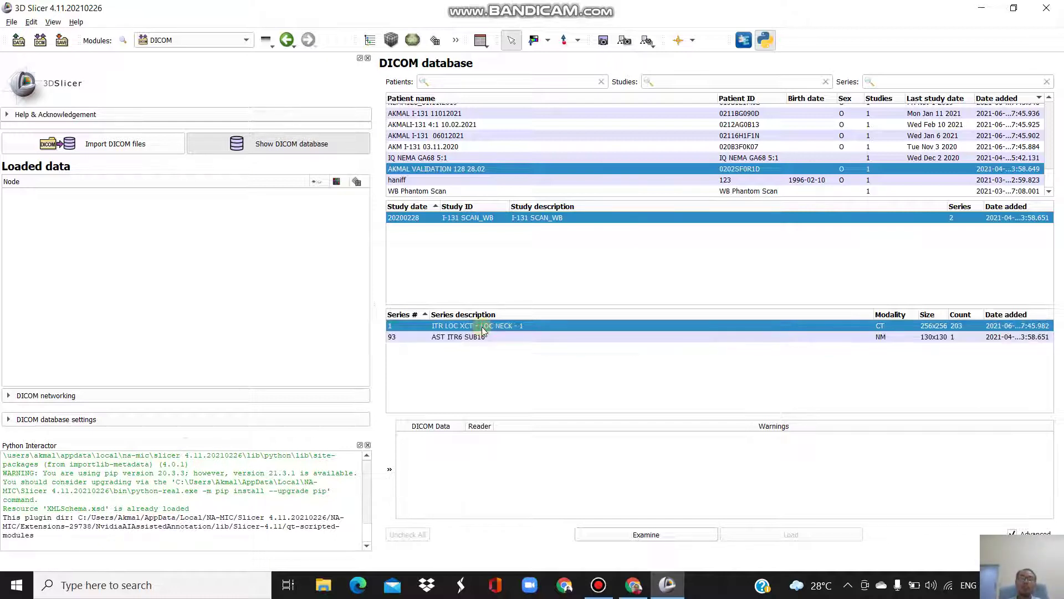
ctrl+click(475, 337)
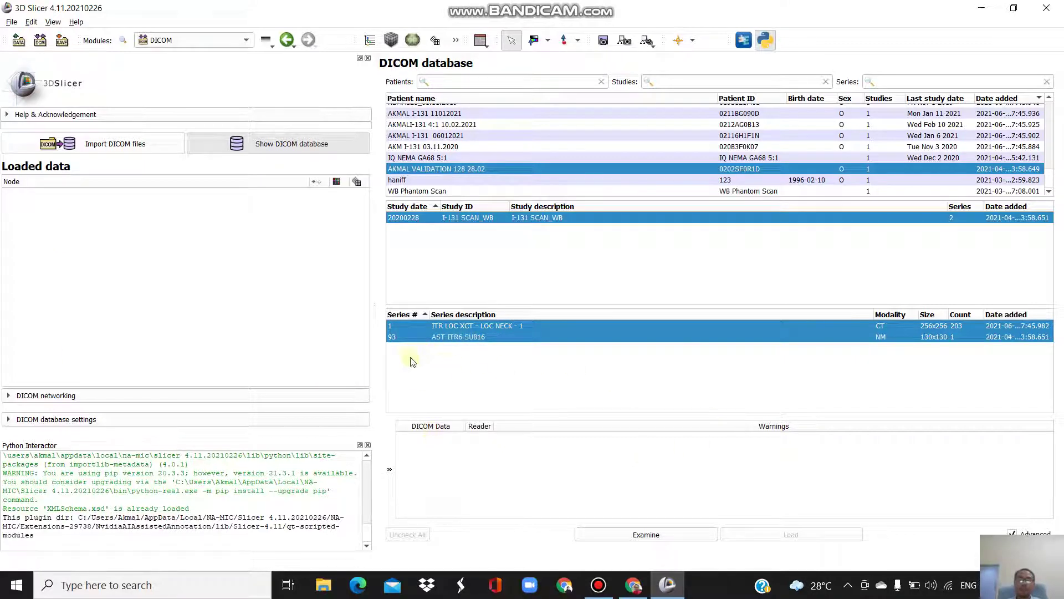
Expand the list of DICOM reader plugins and check which ones are enabled.
click(389, 470)
scroll(521, 450, down, 2)
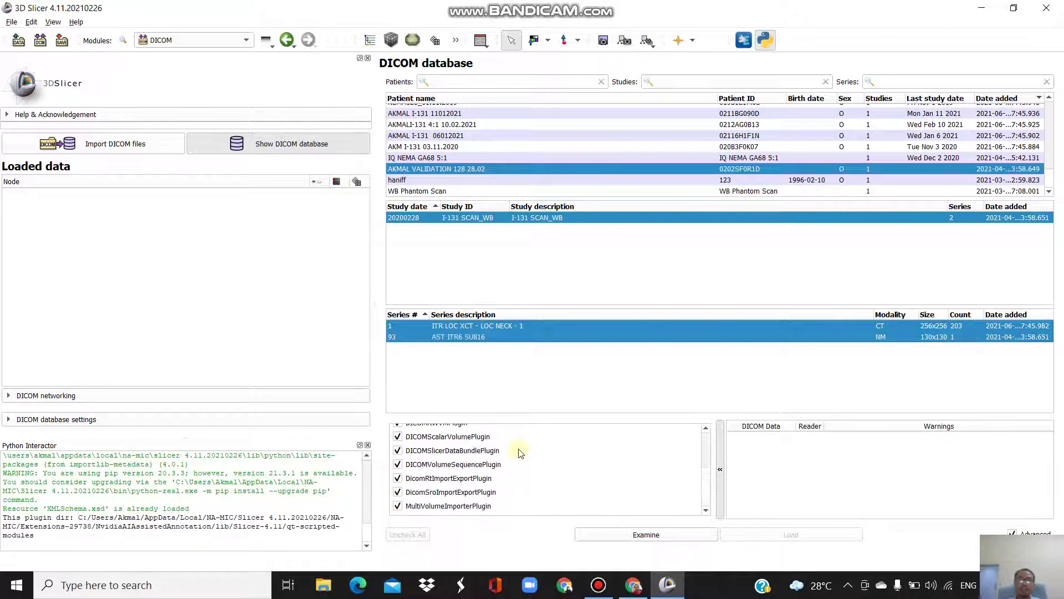
scroll(523, 475, up, 2)
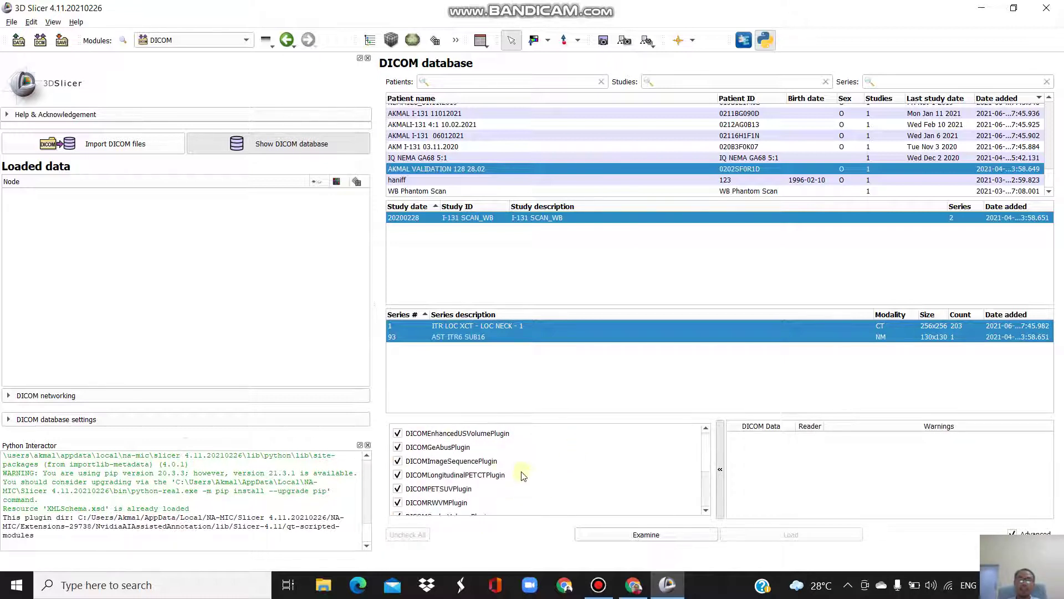
scroll(499, 471, down, 2)
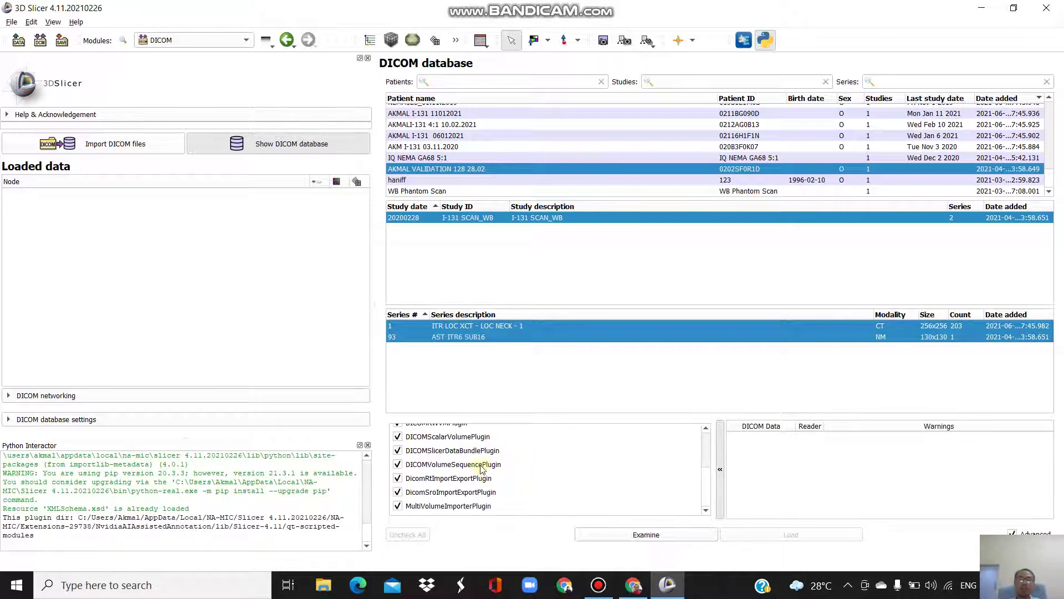
scroll(654, 480, up, 2)
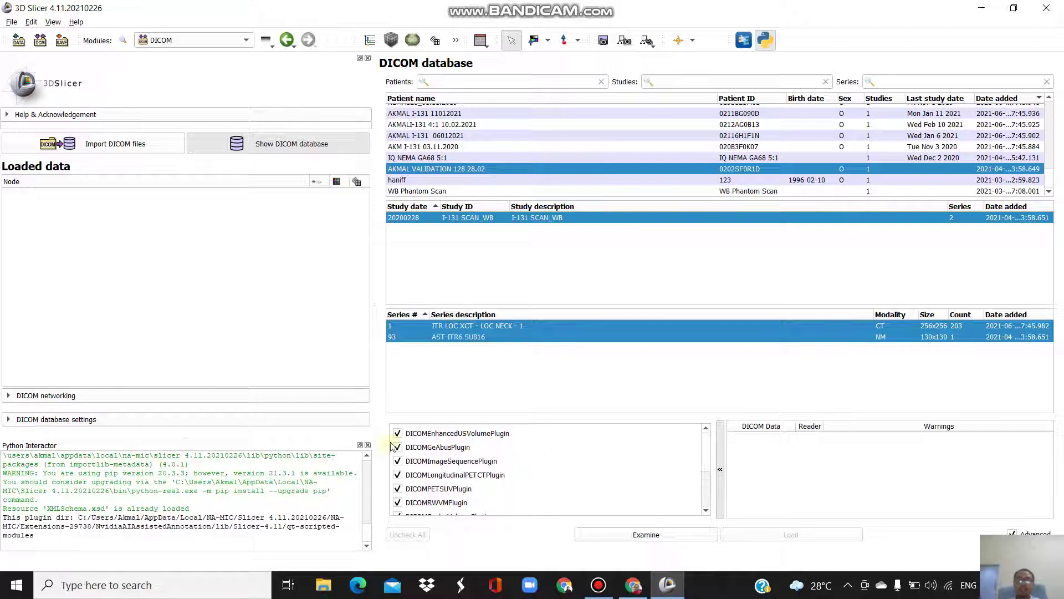
scroll(417, 478, down, 2)
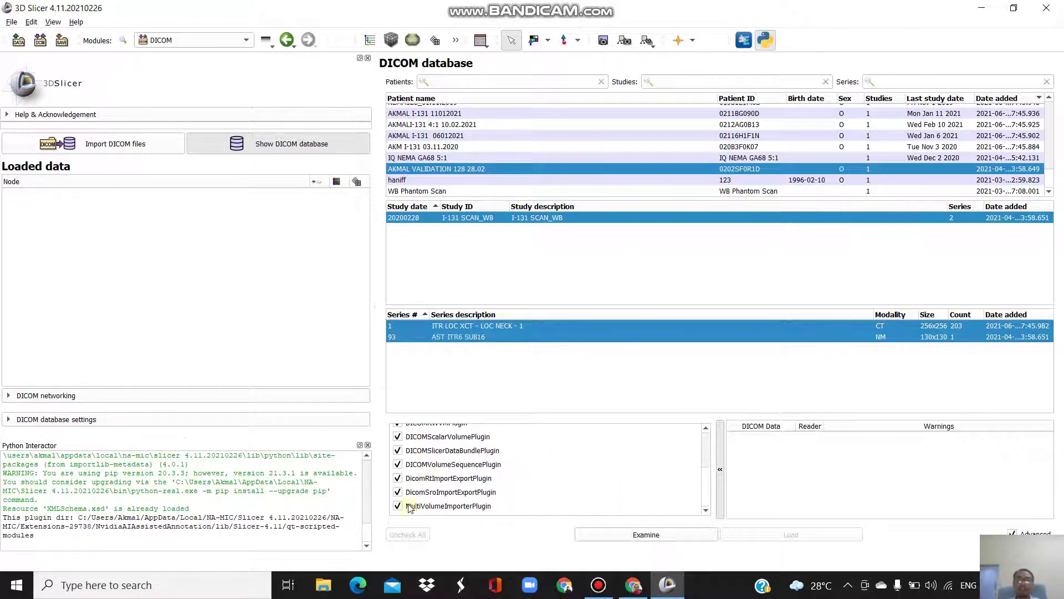
Examine the two selected series and load both volumes into the scene.
click(646, 533)
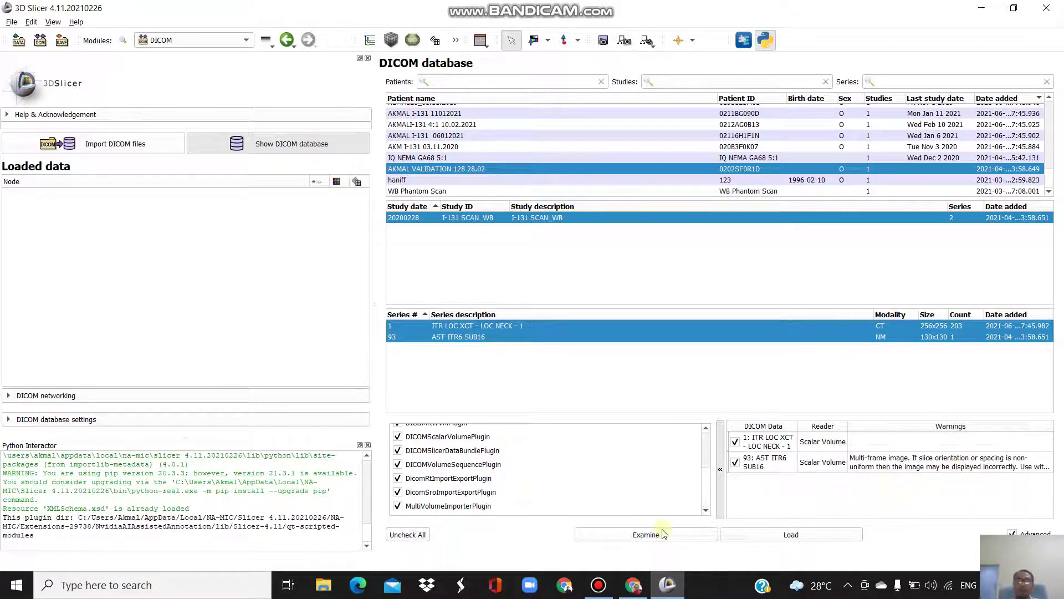
click(825, 540)
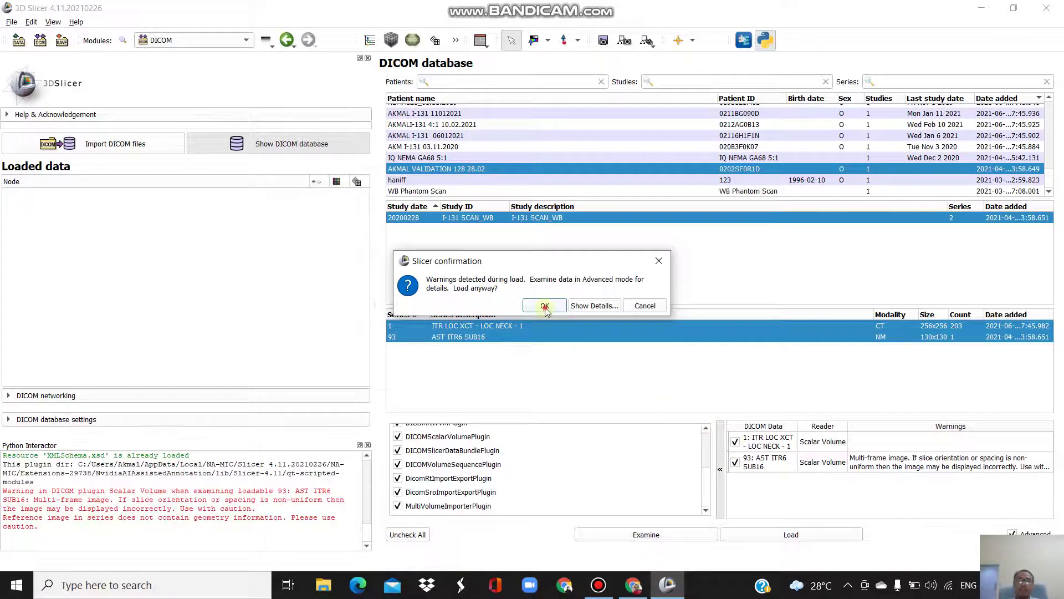
click(545, 307)
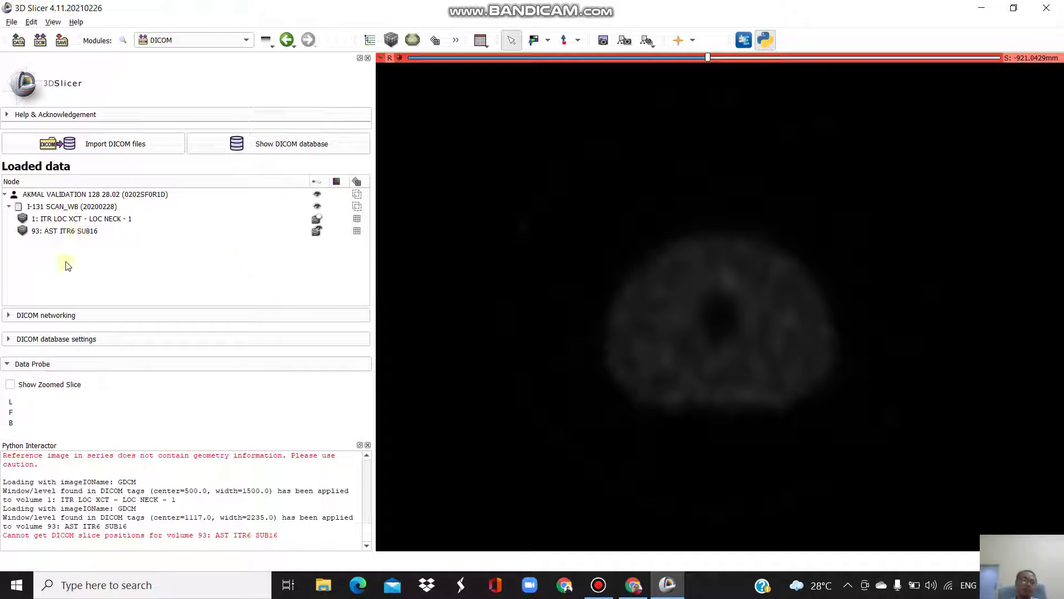
Display the CT volume and then the AST ITR6 SUB16 volume, and look through the latter's axial slices.
click(73, 222)
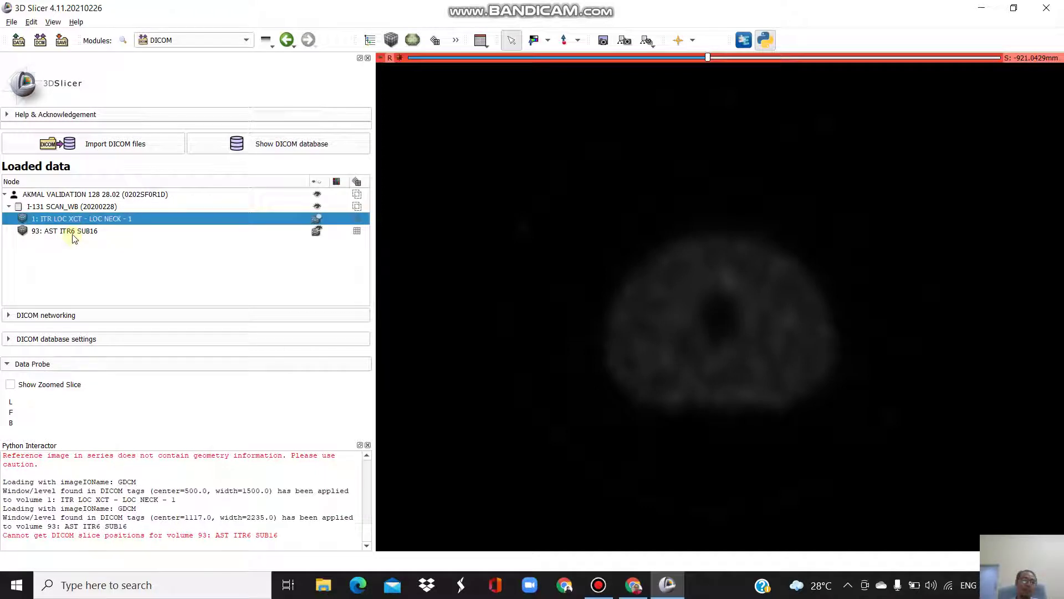
click(73, 232)
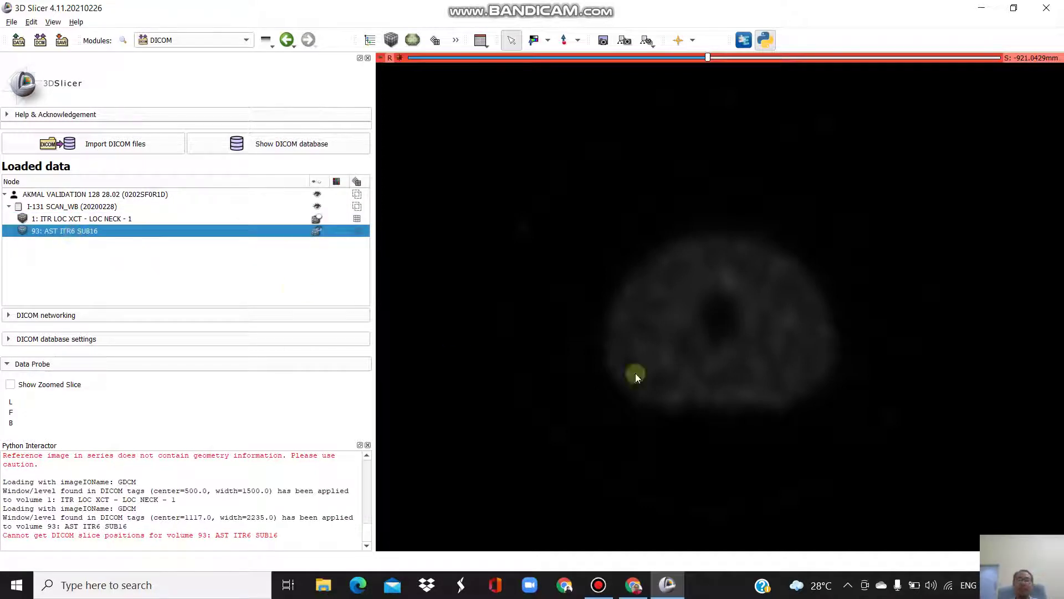
scroll(700, 389, up, 1)
click(319, 219)
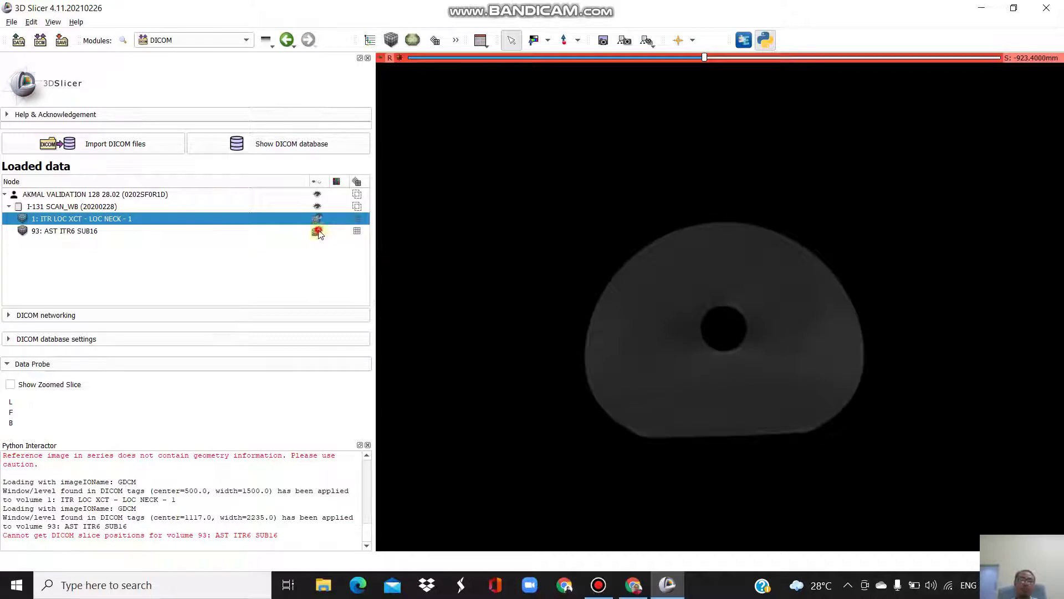
click(317, 231)
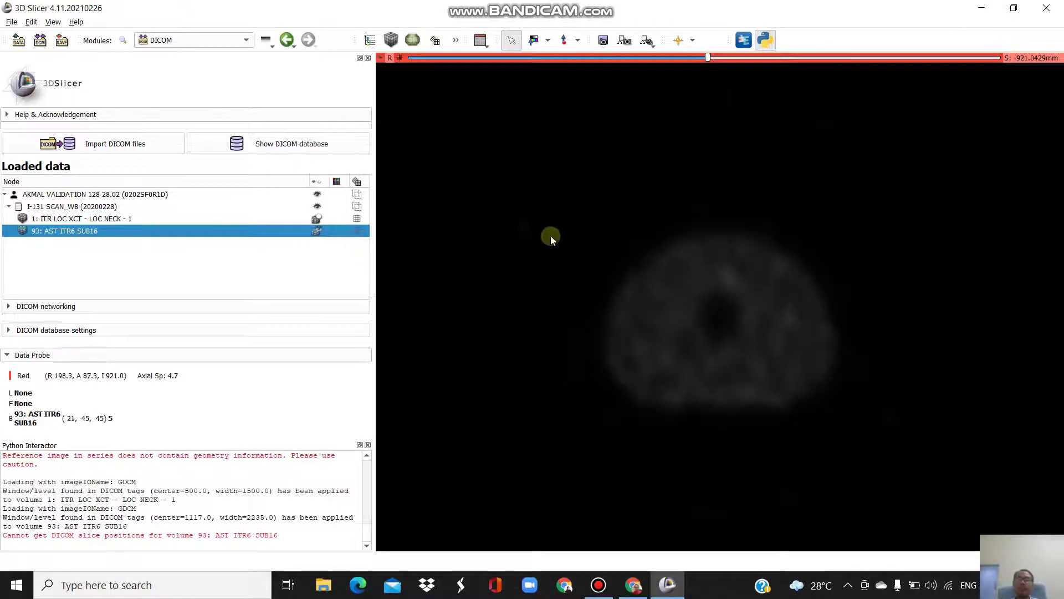
scroll(561, 317, down, 4)
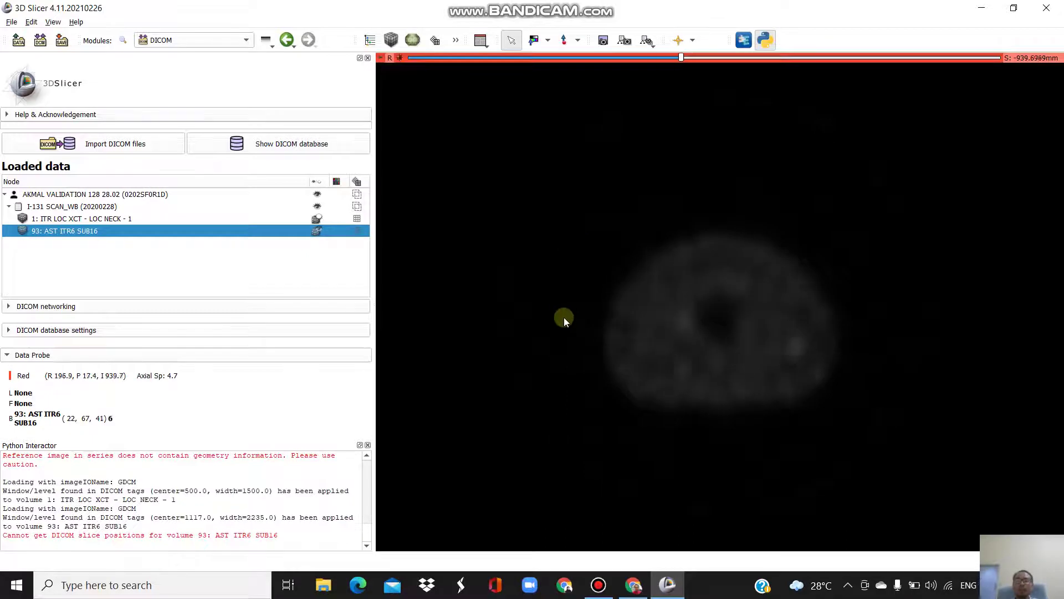
scroll(586, 324, up, 16)
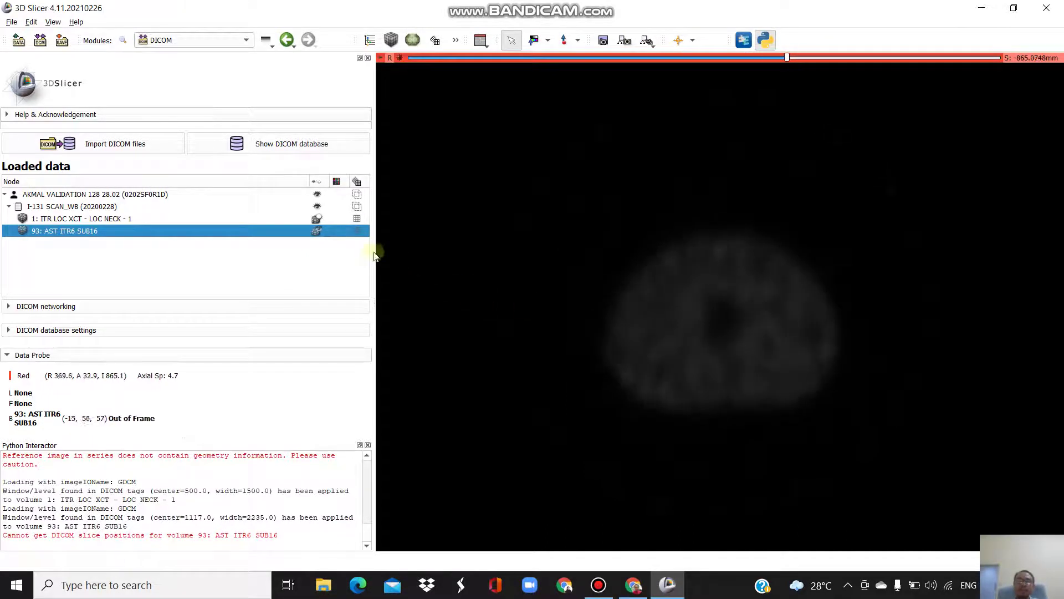
Switch the slice view to the CT volume and back to AST ITR6 SUB16, and hide the AST ITR6 SUB16 volume.
click(322, 221)
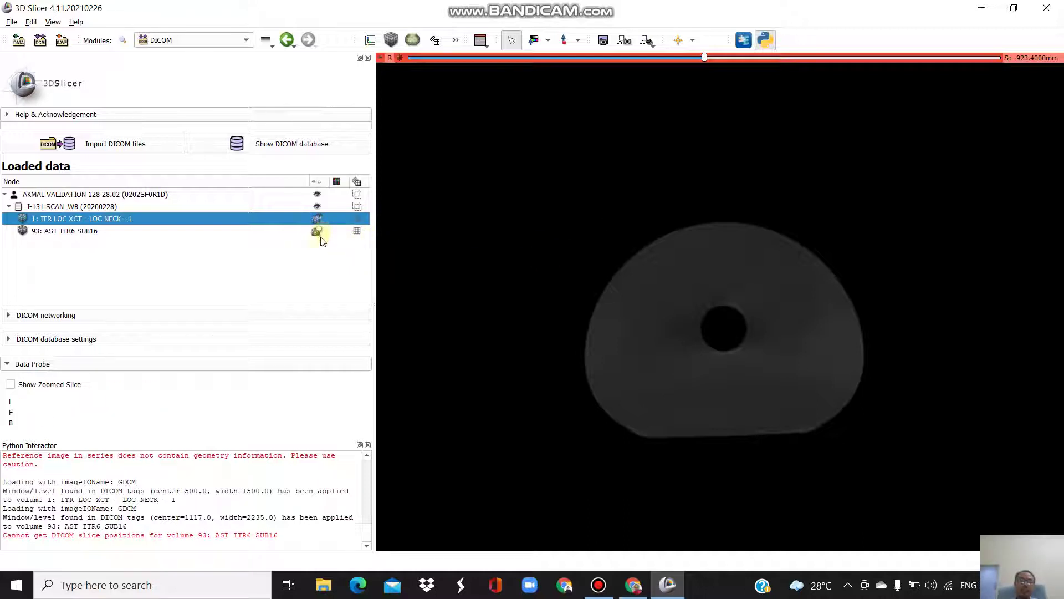
click(318, 232)
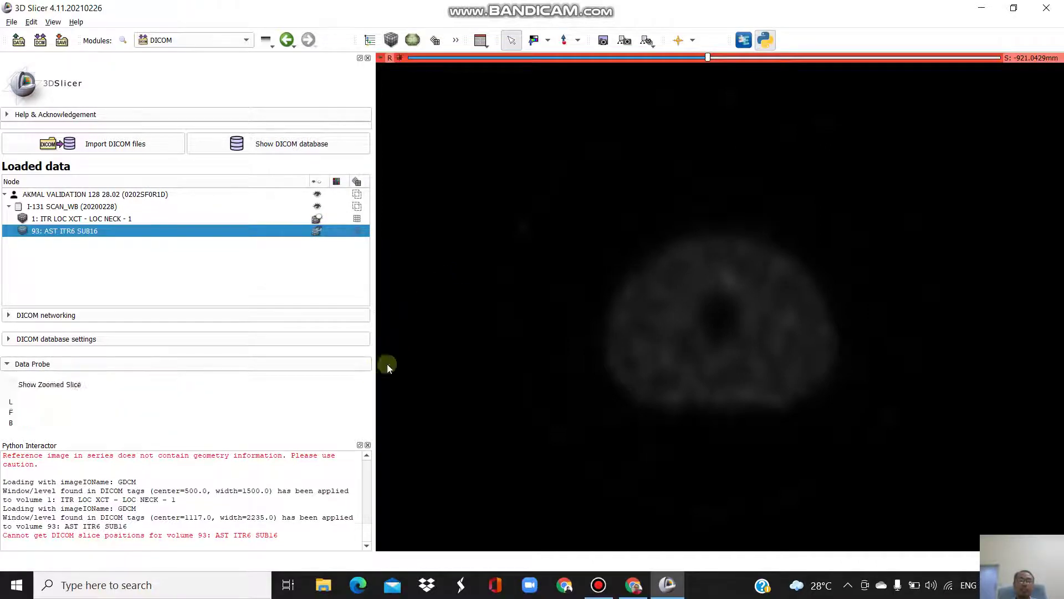
scroll(456, 338, down, 3)
click(317, 231)
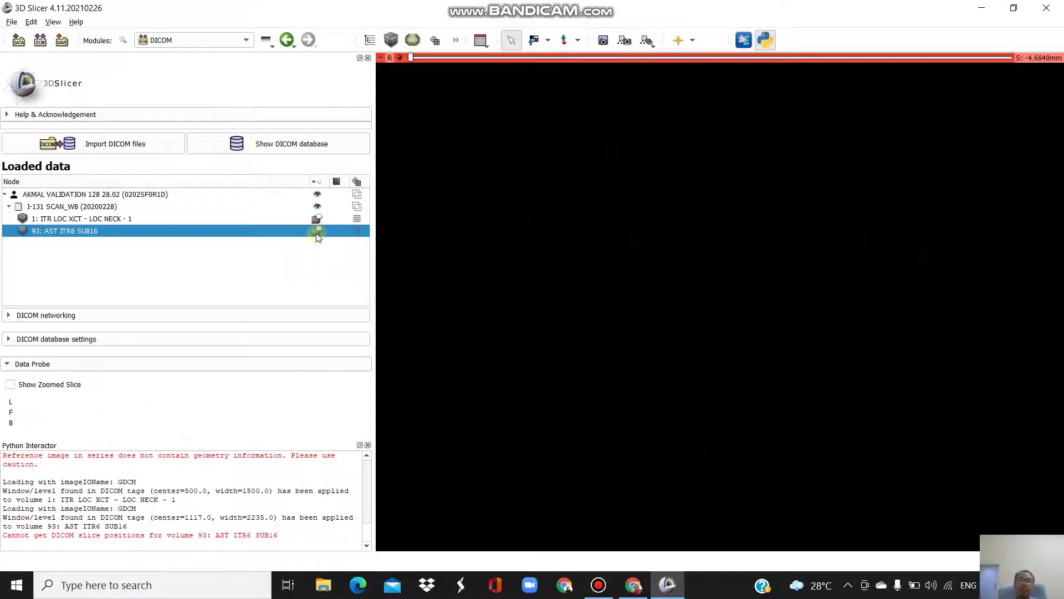
Show the AST ITR6 SUB16 volume again and examine the bright uptake spots through its enlarged axial slices.
click(317, 230)
scroll(754, 337, up, 13)
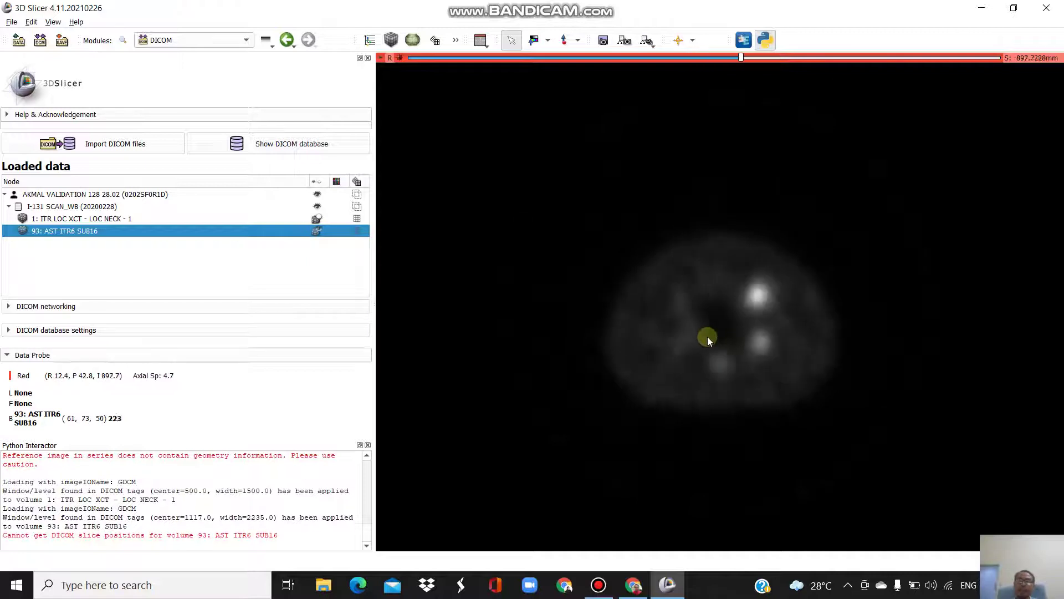
scroll(707, 337, down, 8)
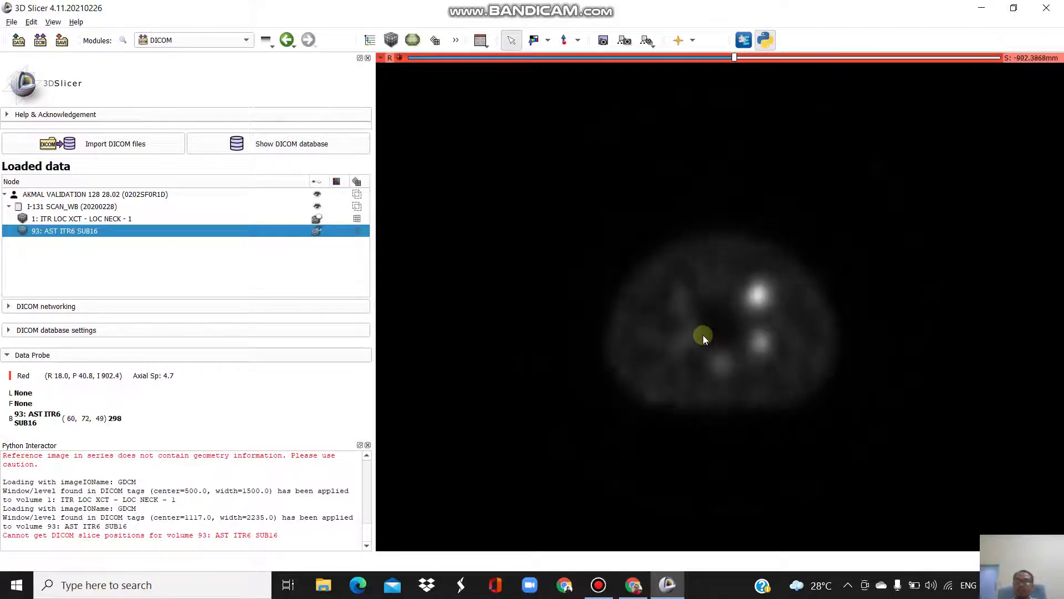
ctrl+scroll(750, 487, up, 4)
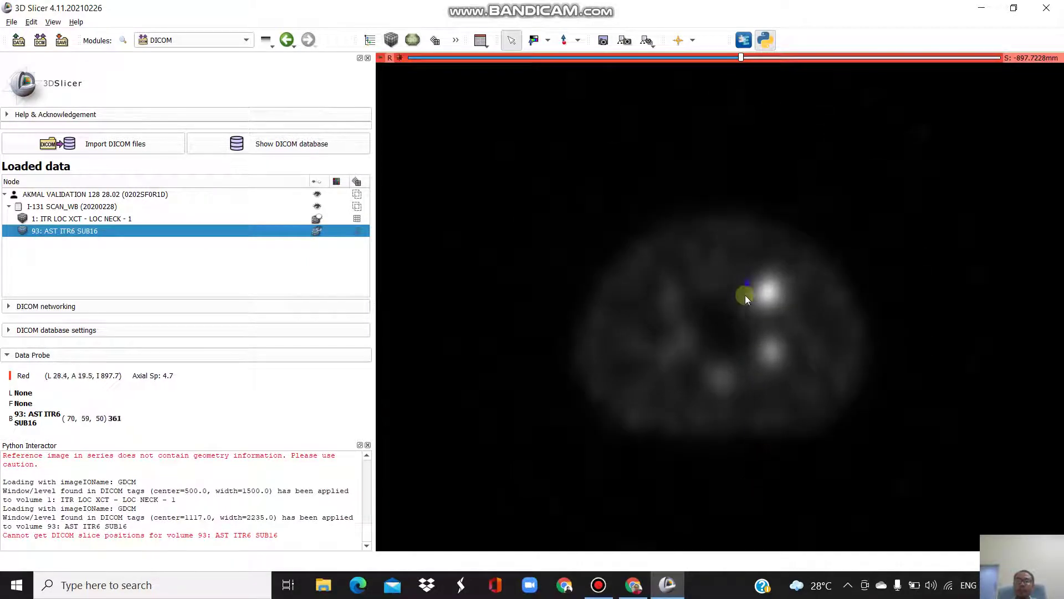
ctrl+scroll(773, 391, up, 2)
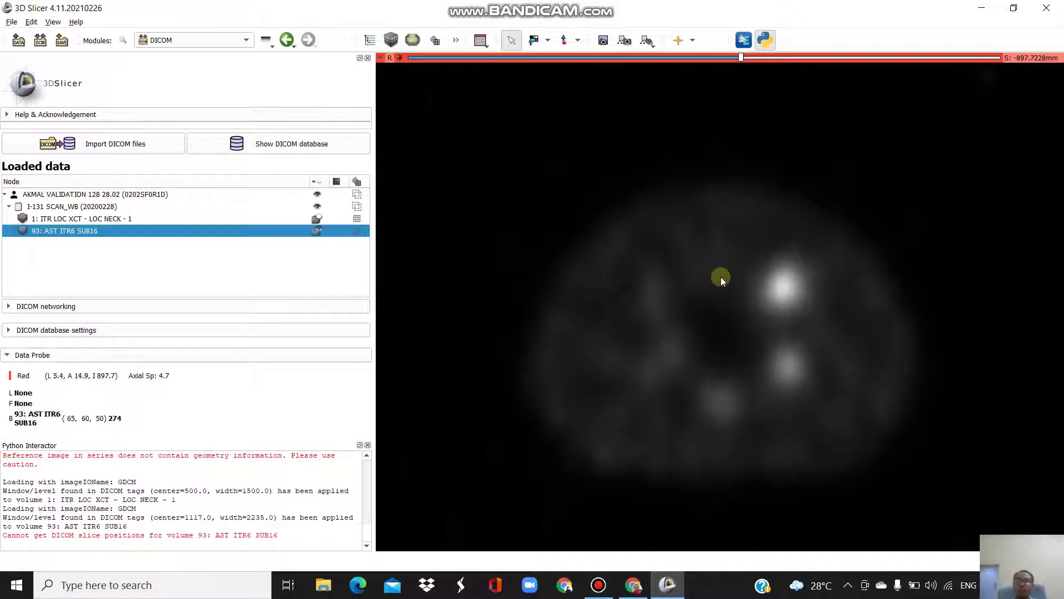
ctrl+scroll(720, 319, up, 2)
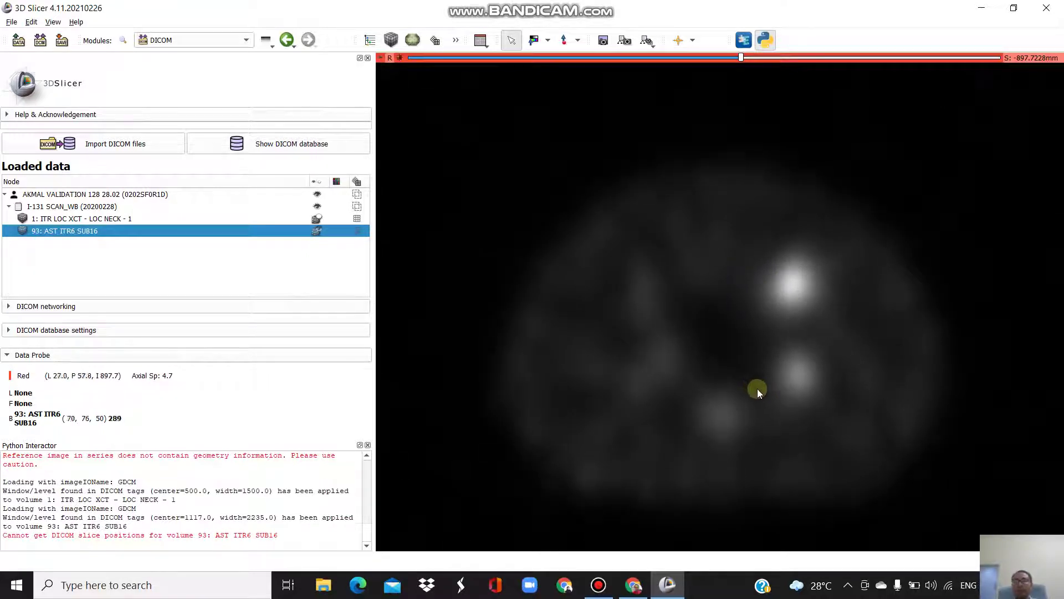
scroll(757, 388, down, 6)
scroll(767, 378, up, 20)
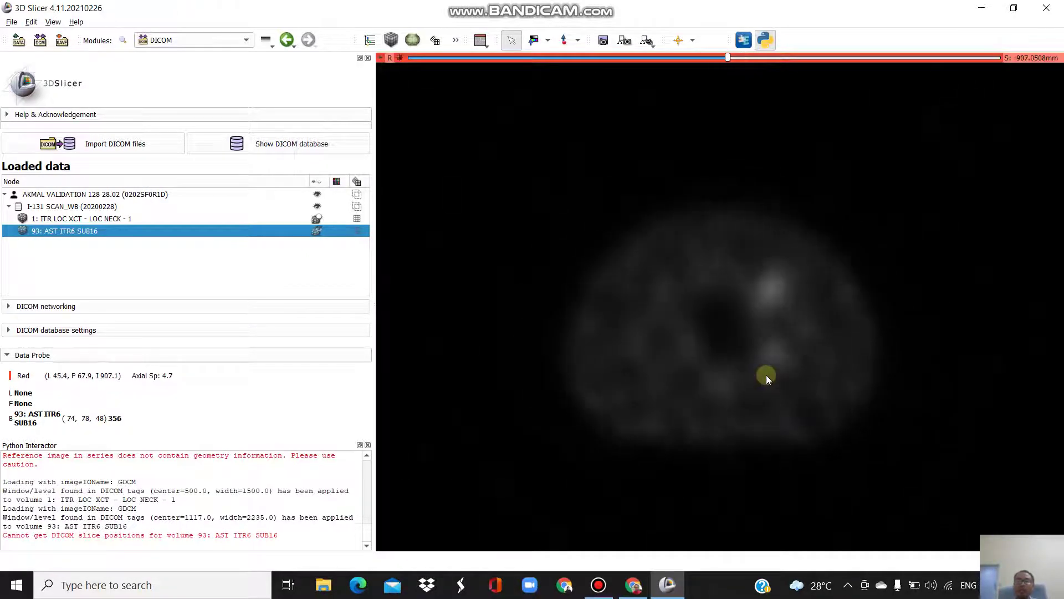
scroll(766, 375, up, 11)
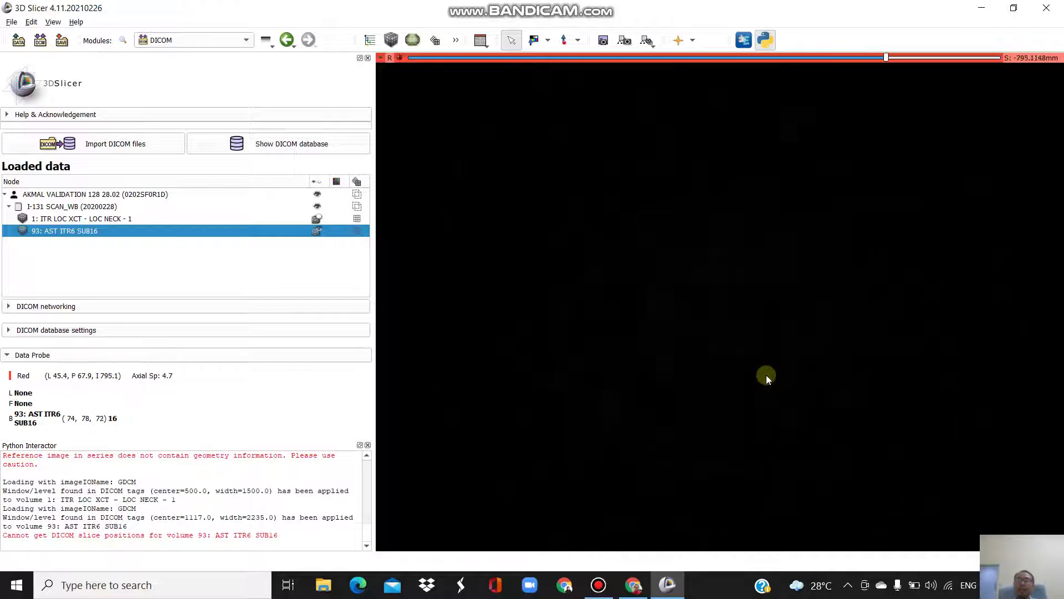
scroll(785, 399, down, 10)
scroll(783, 395, down, 17)
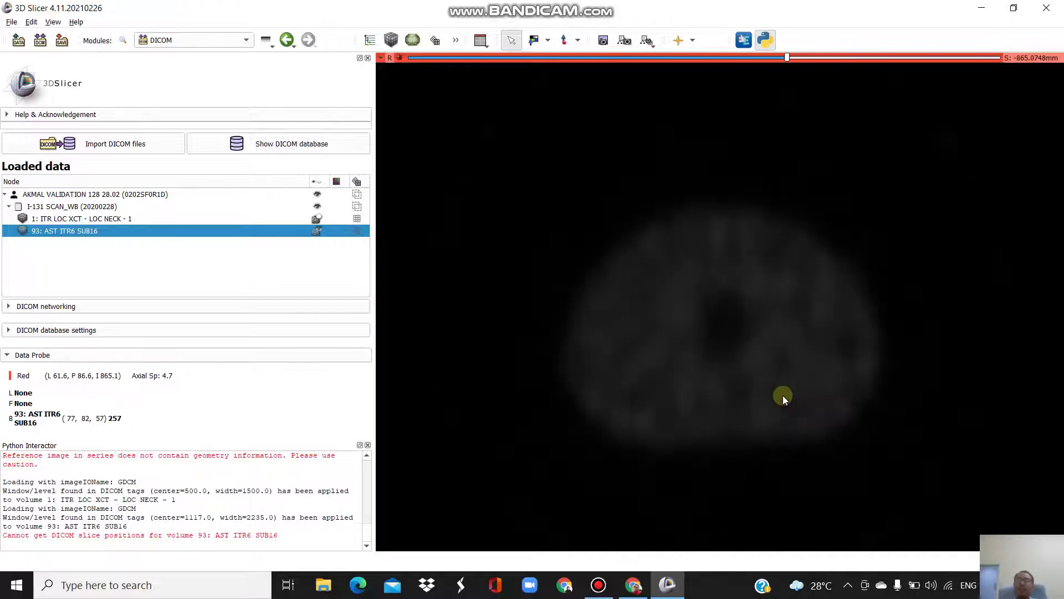
Open the Landmark Registration module to register the two loaded volumes.
click(152, 39)
mouse_move(239, 269)
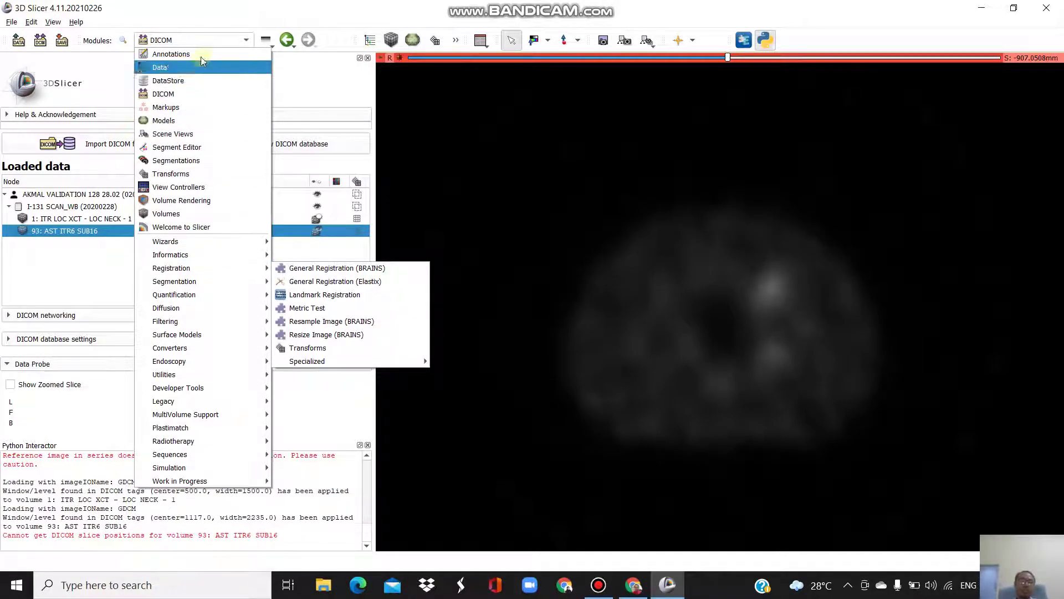
click(200, 6)
click(196, 41)
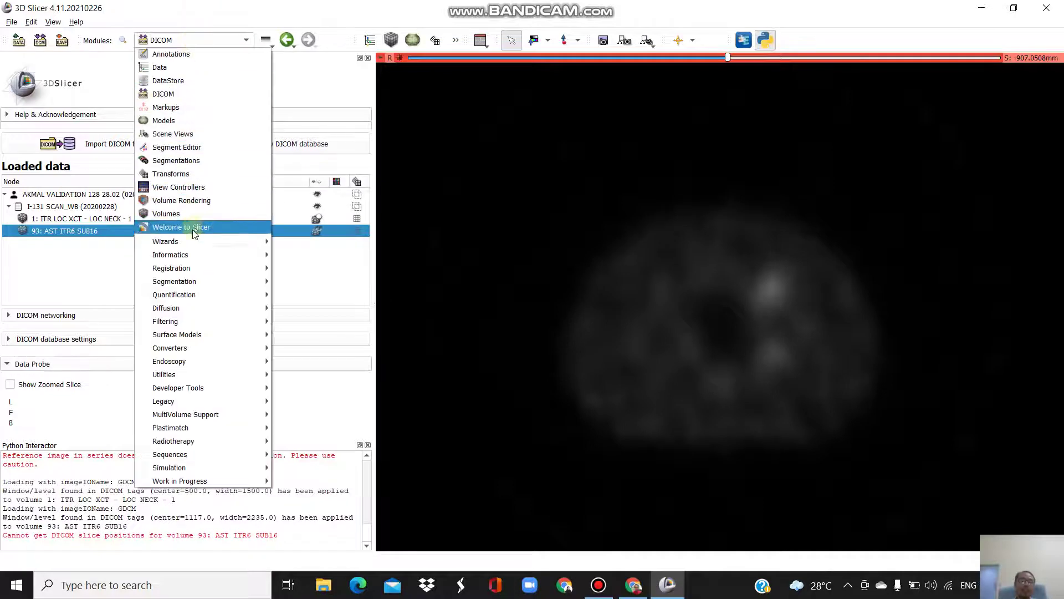
mouse_move(196, 270)
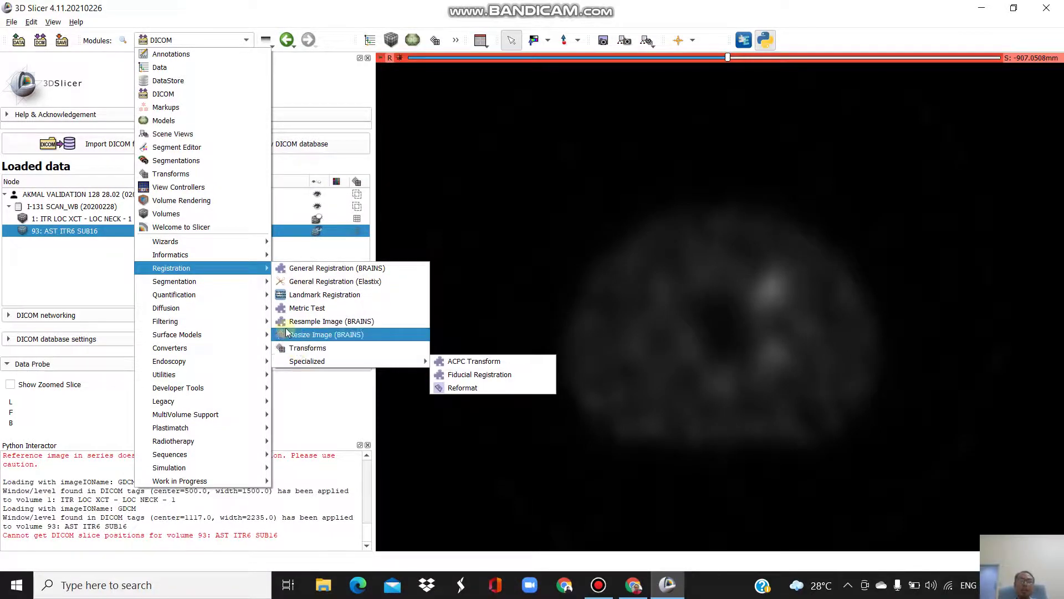
click(307, 301)
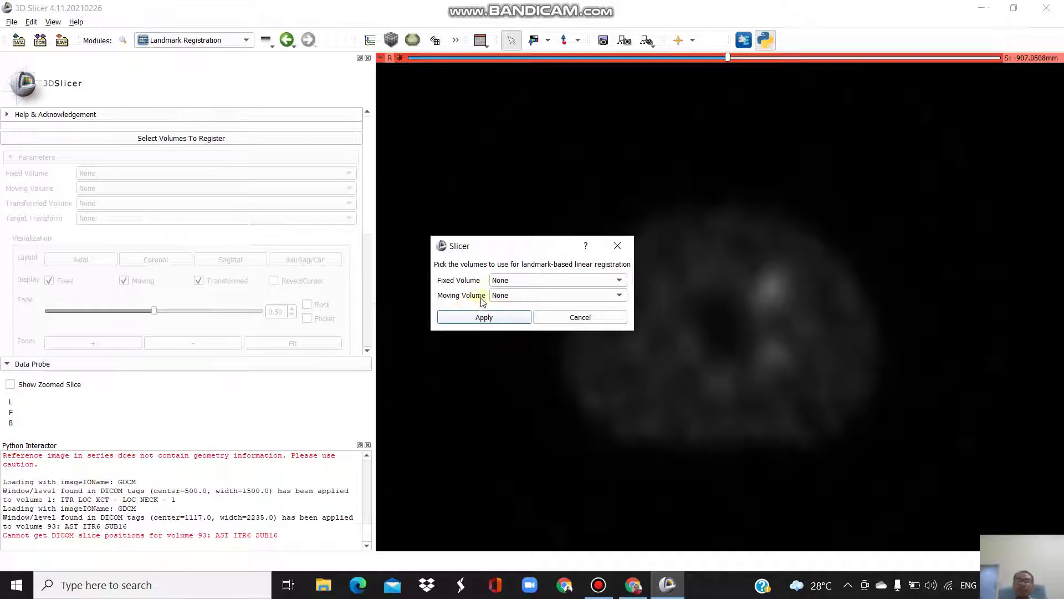
Choose ITR LOC XCT - LOC NECK - 1 as the fixed volume and AST ITR6 SUB16 as the moving volume.
click(542, 280)
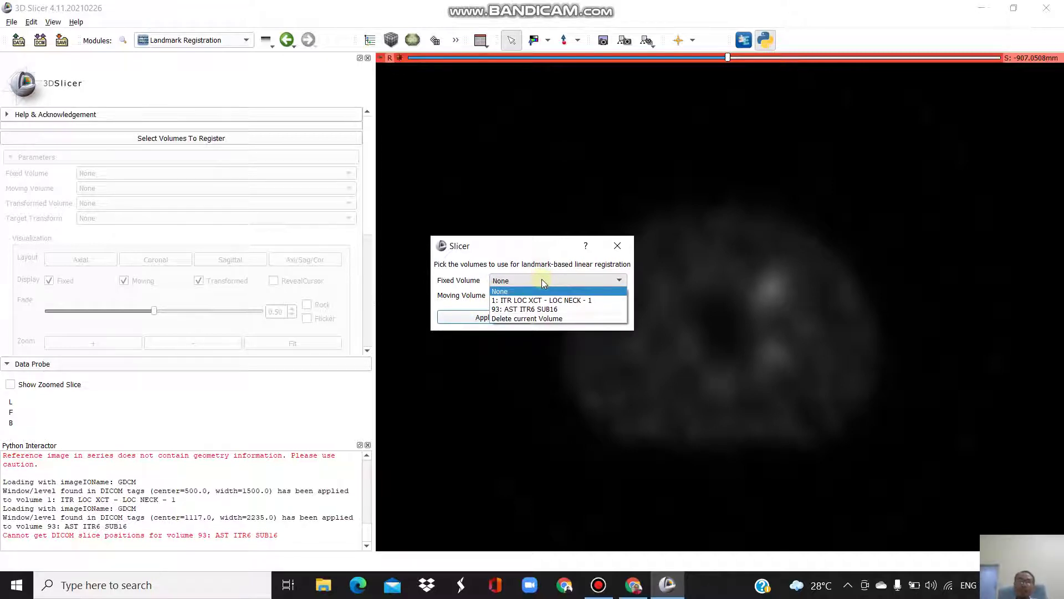
click(561, 300)
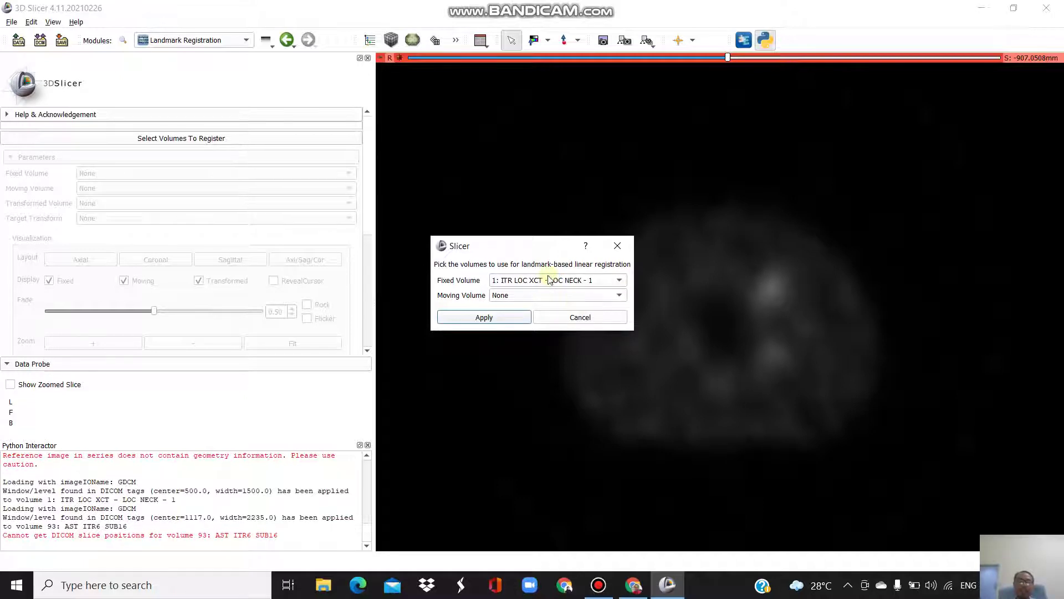
click(548, 281)
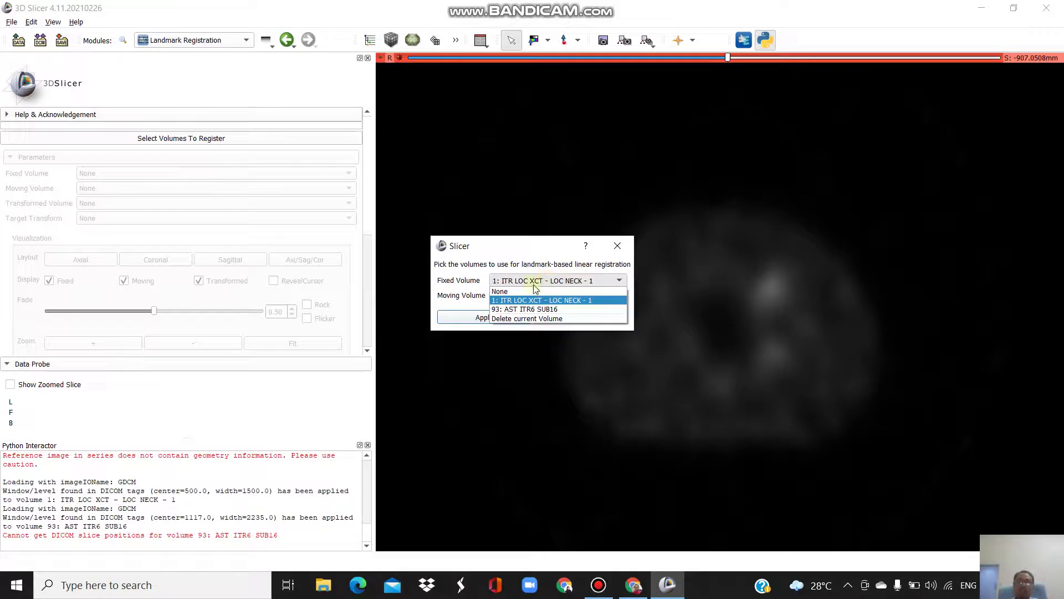
click(457, 294)
click(505, 297)
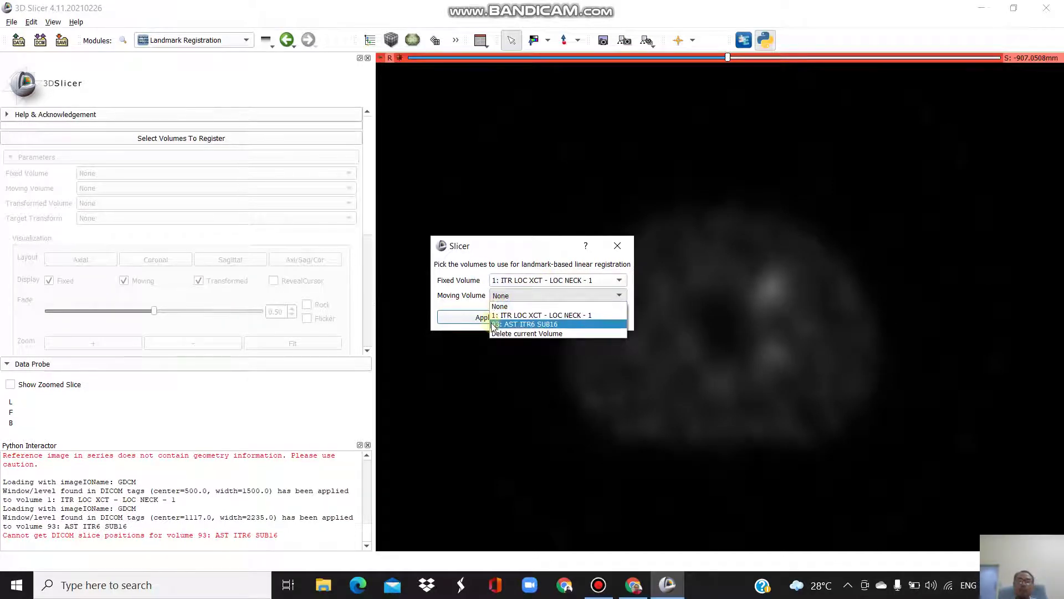
click(511, 325)
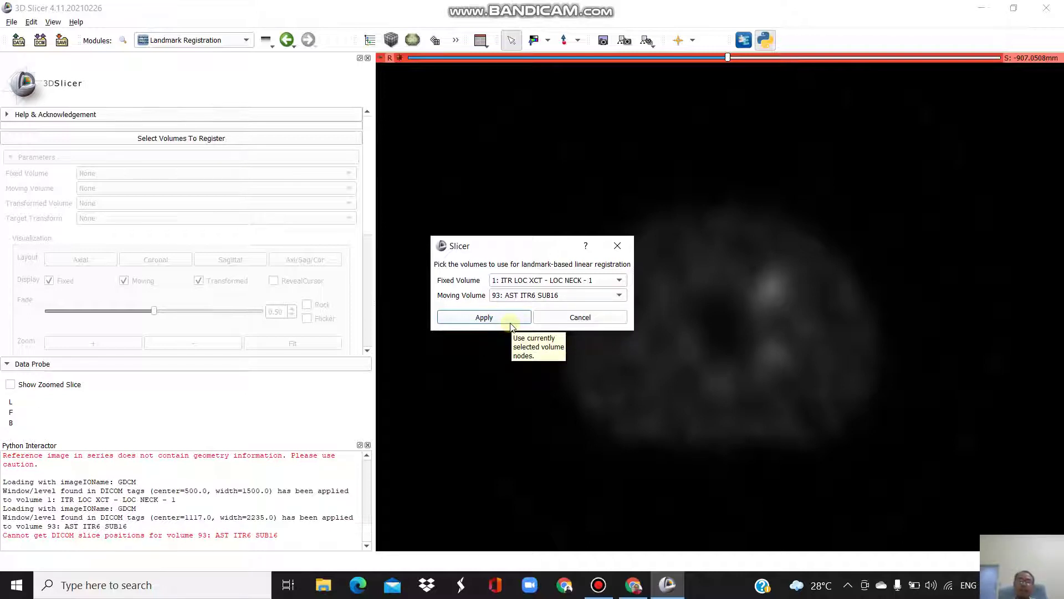
Set AST ITR6 SUB16 as the fixed volume and ITR LOC XCT - LOC NECK - 1 as the moving volume, and apply the selection.
click(552, 279)
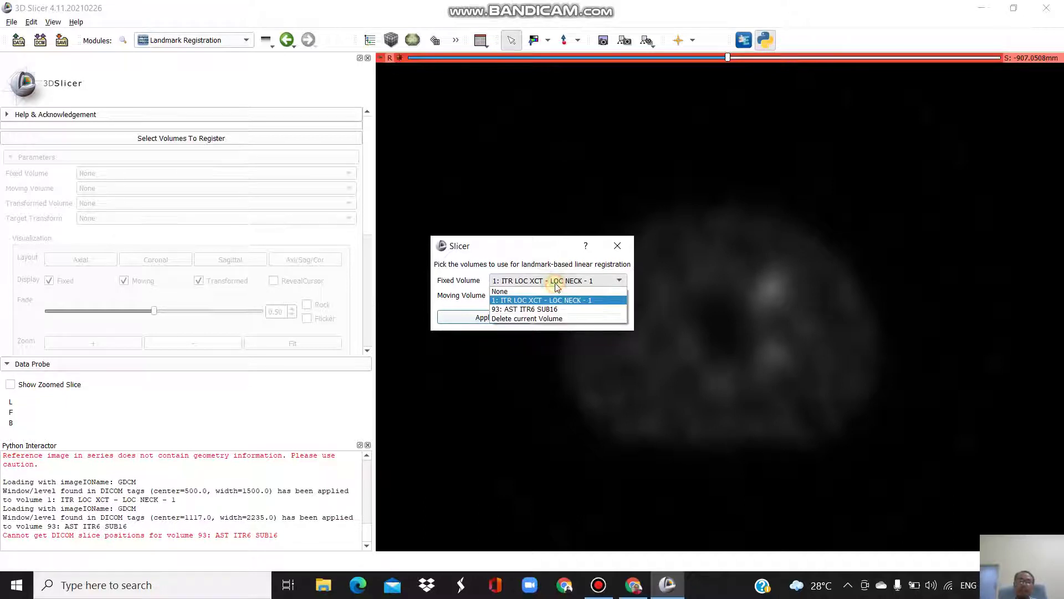
click(542, 309)
click(527, 295)
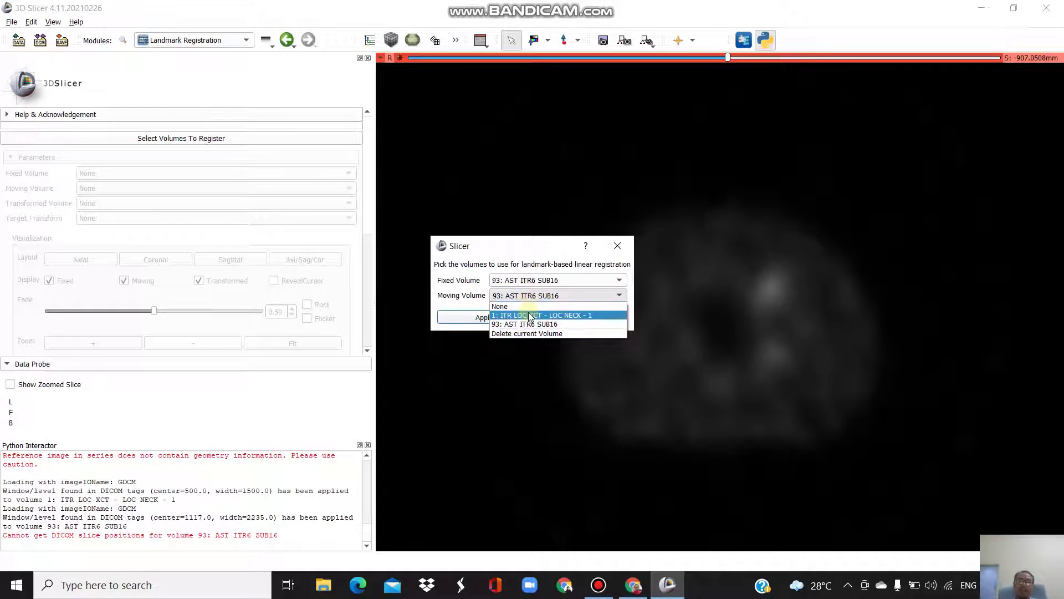
click(530, 314)
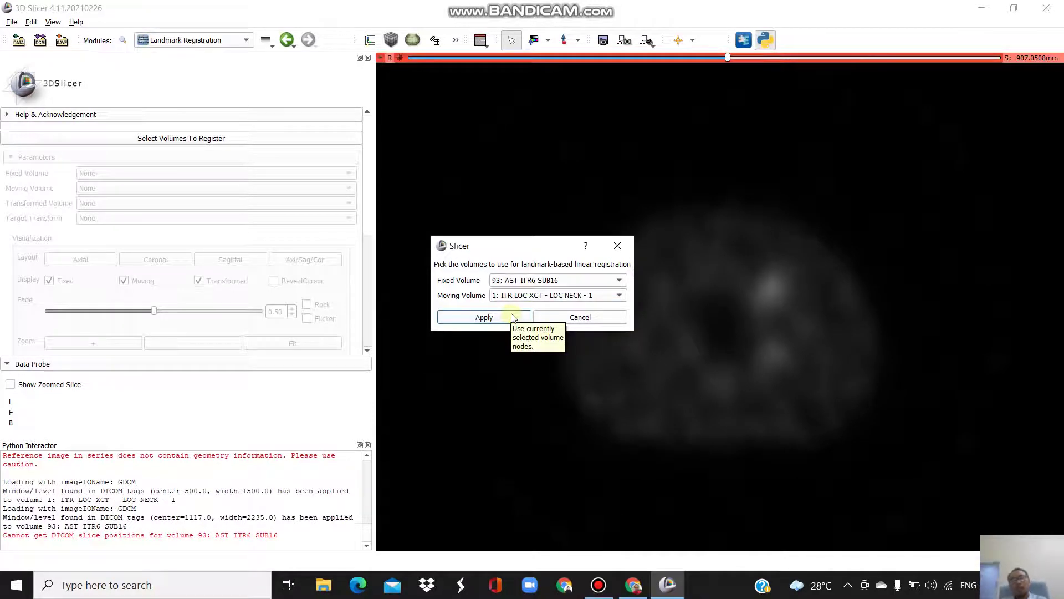
click(510, 316)
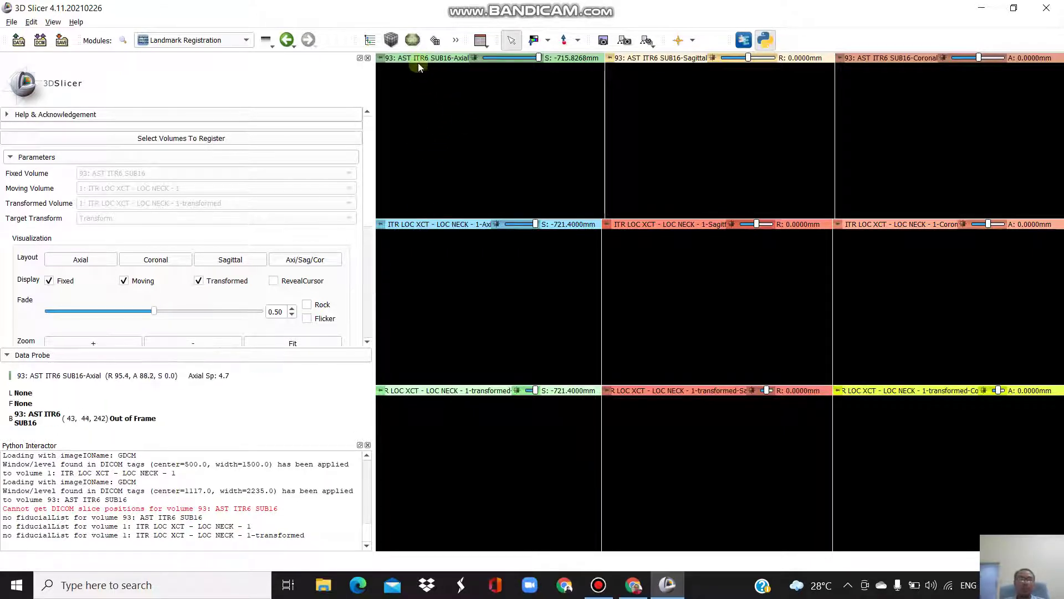
Hide the fixed and moving volume views and show only the transformed volume in an axial layout.
mouse_move(448, 230)
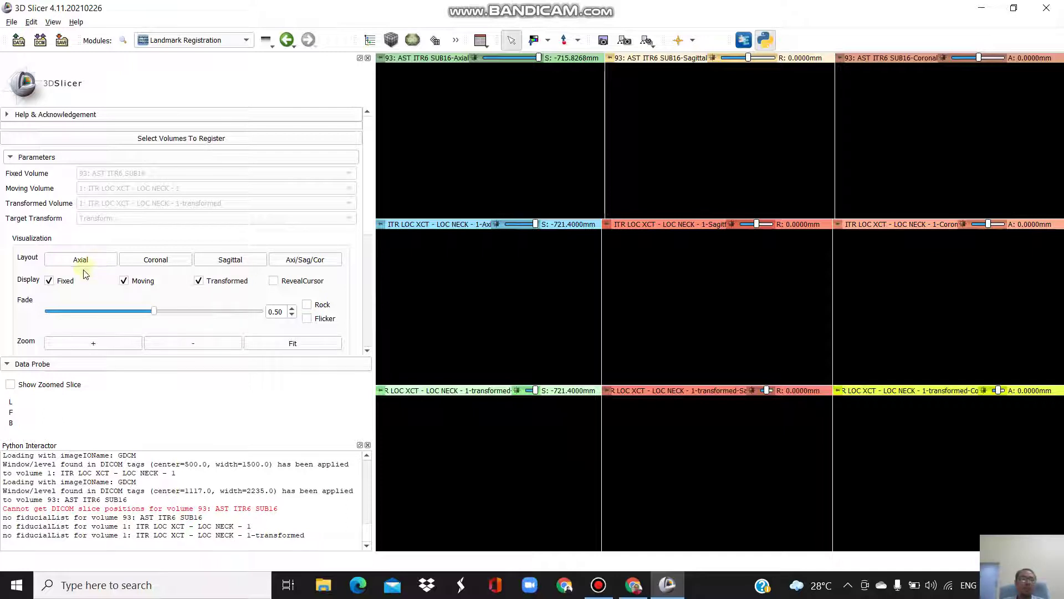
click(51, 284)
click(126, 281)
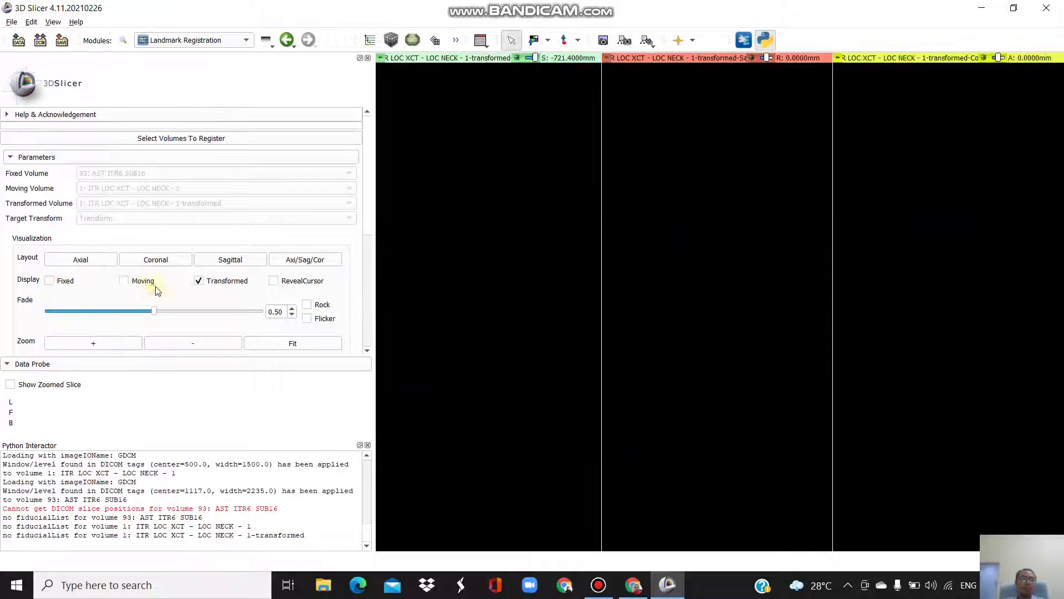
click(198, 282)
click(199, 282)
click(67, 260)
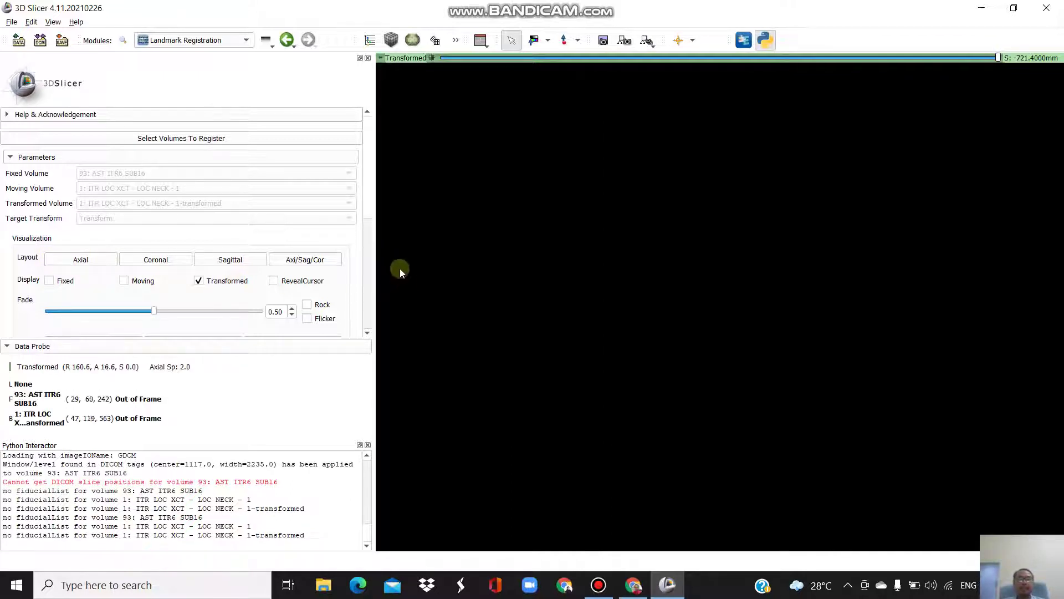
Bring the fused axial view to the slice at S -893.4 mm with the whole phantom cross-section in view.
drag(997, 58, 759, 59)
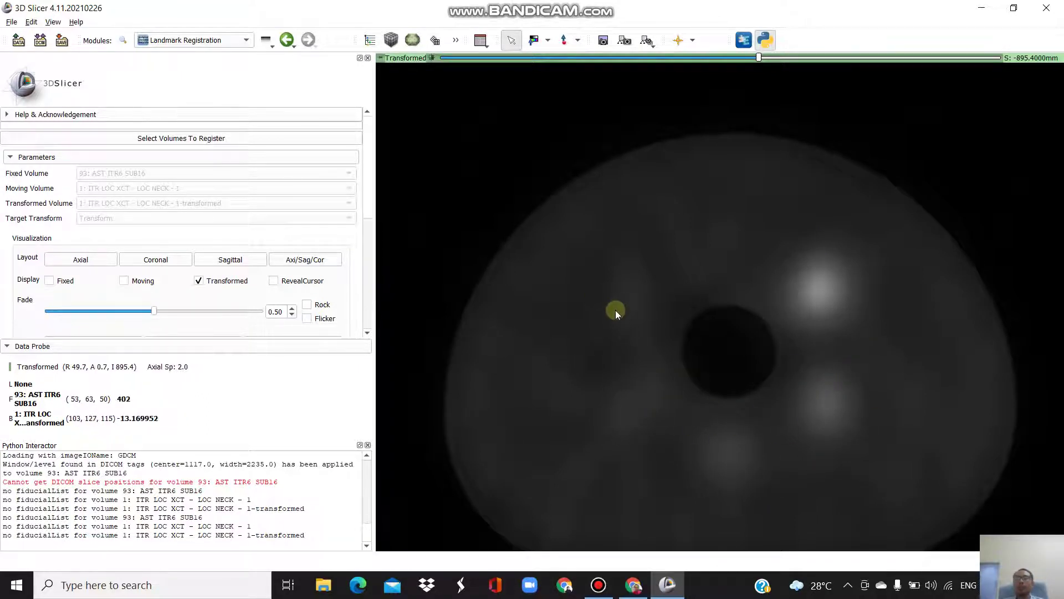
scroll(701, 381, down, 1)
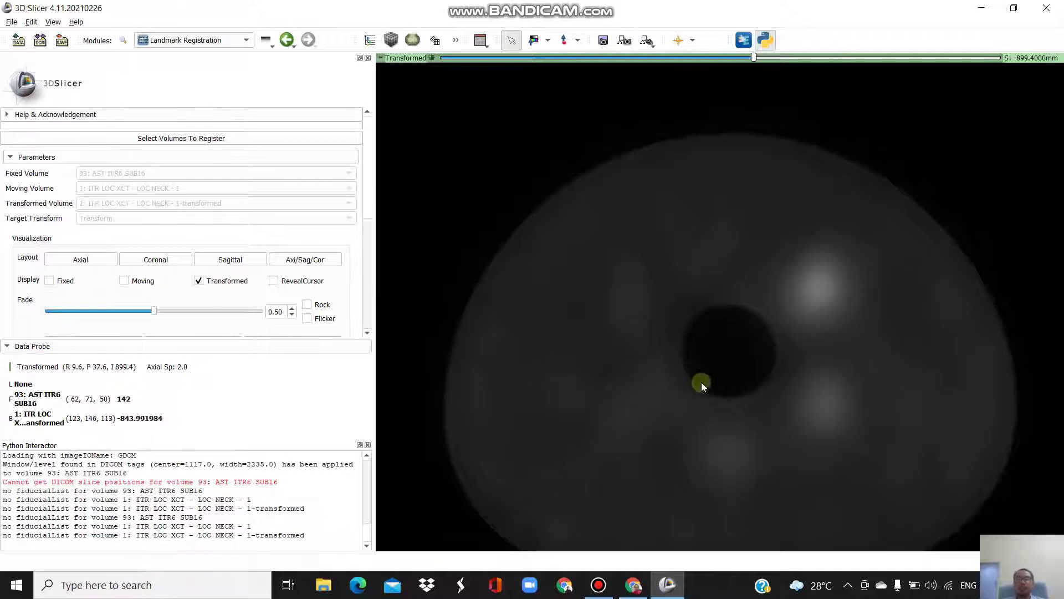
drag(774, 421, 780, 388)
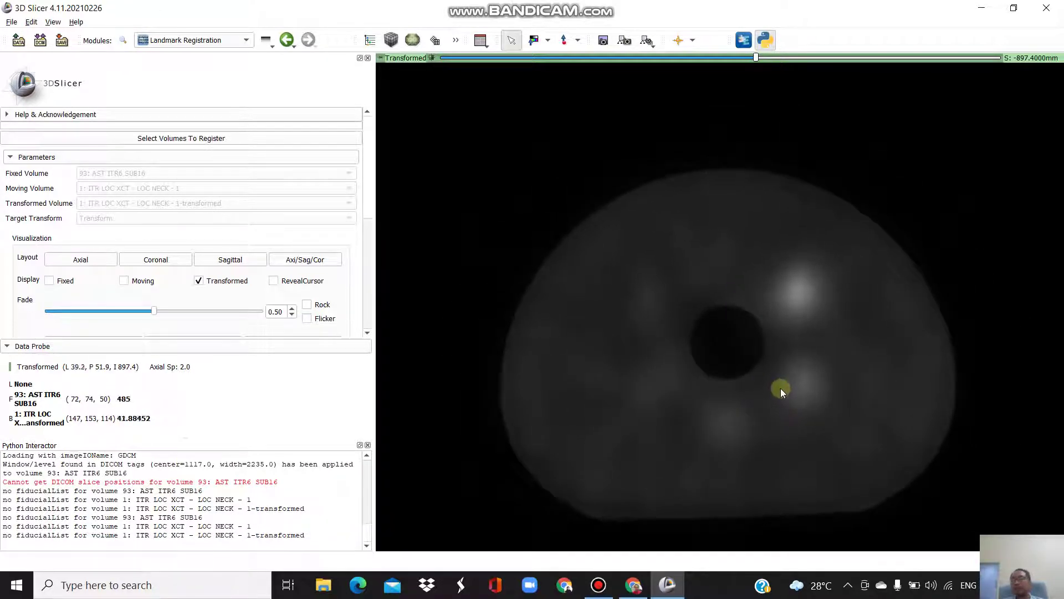
scroll(780, 390, up, 4)
scroll(776, 386, down, 2)
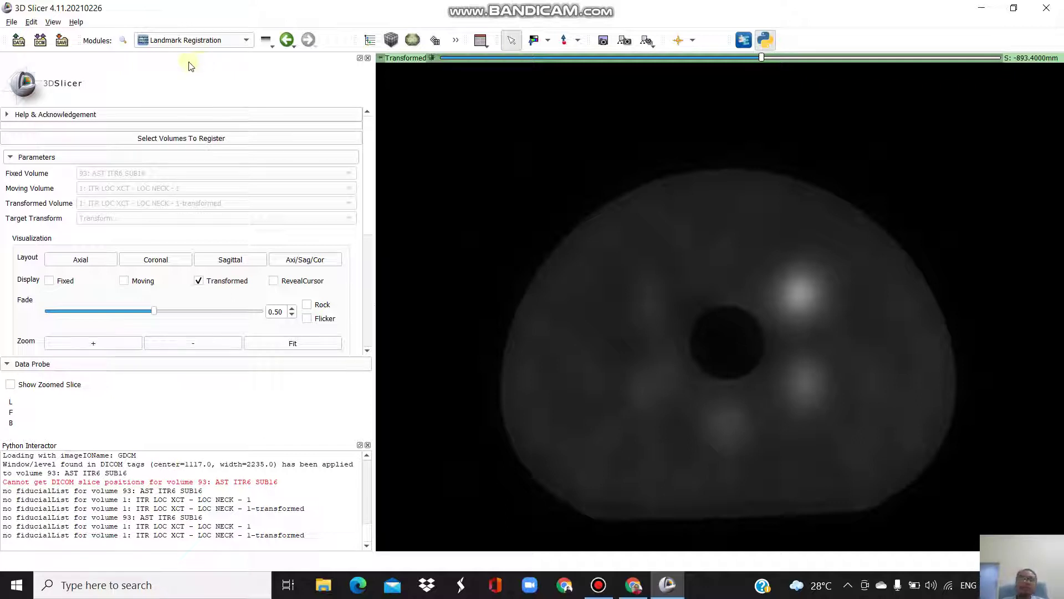
Open the Volumes module and make ITR LOC XCT - LOC NECK - 1-transformed the active volume.
click(162, 41)
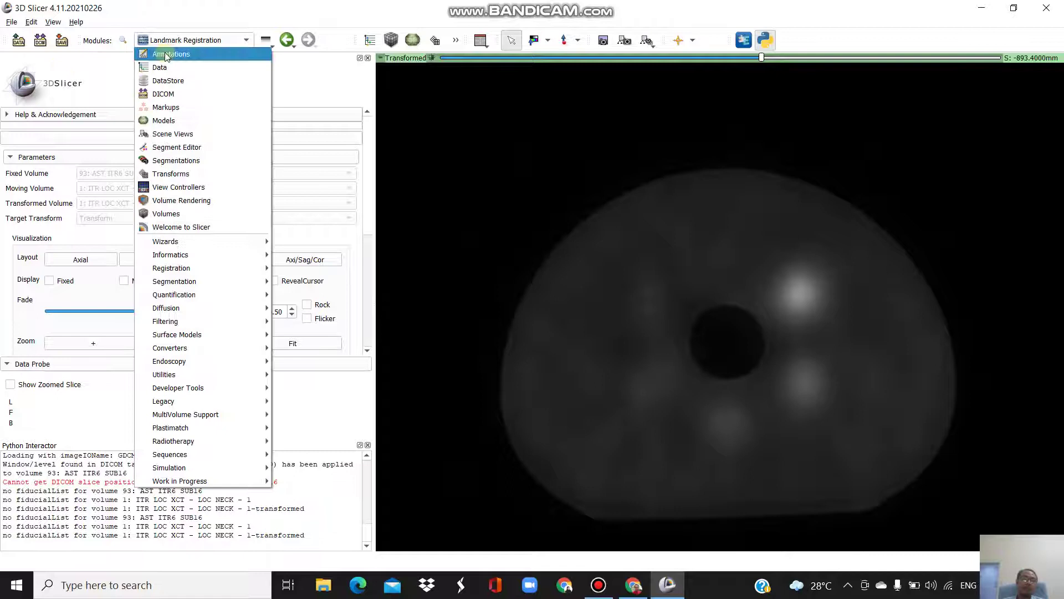
click(194, 211)
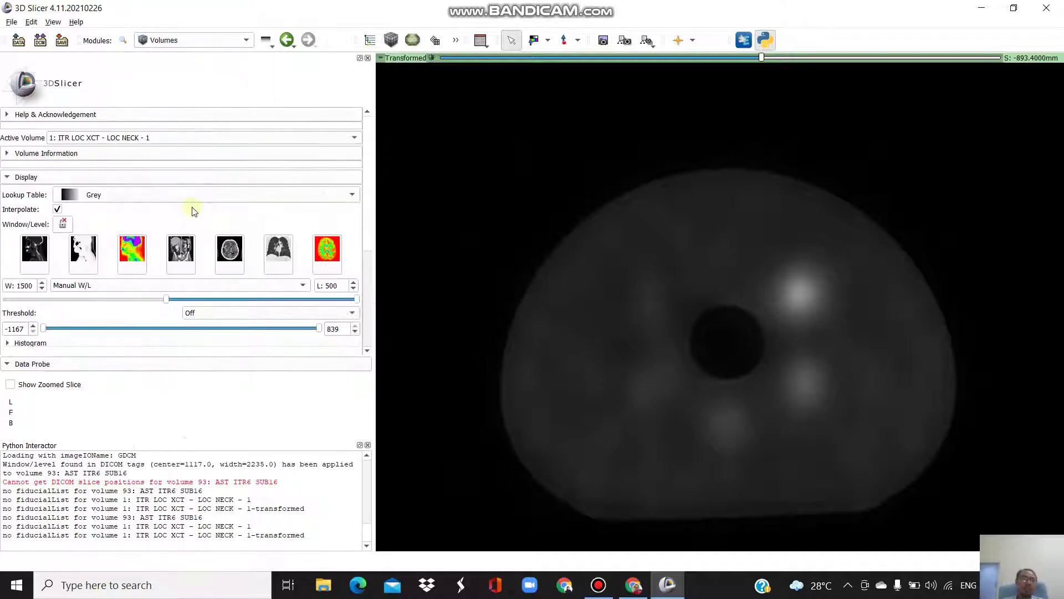
click(170, 139)
click(182, 167)
click(125, 141)
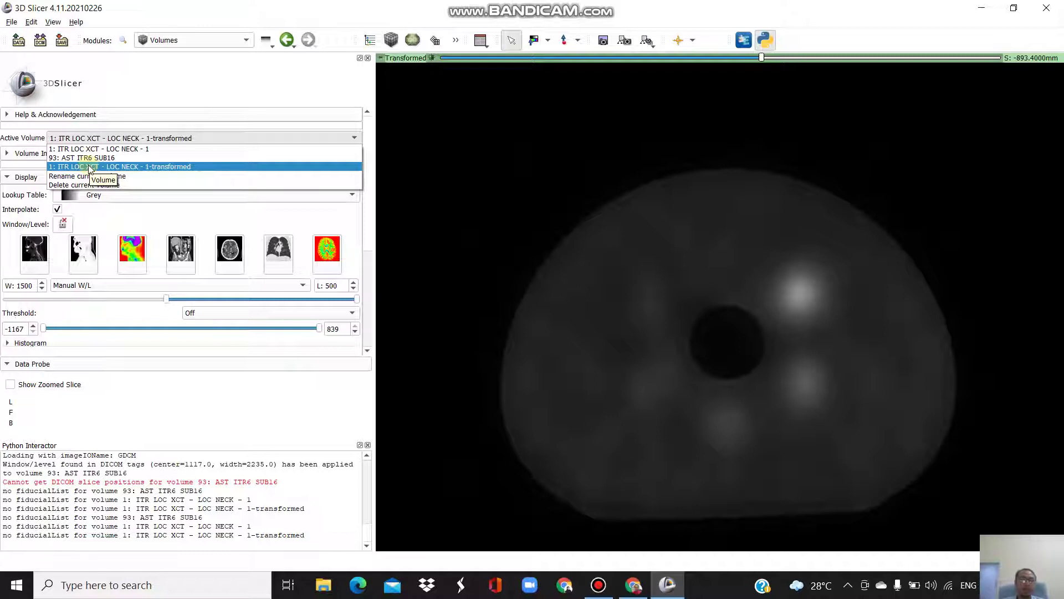
click(32, 206)
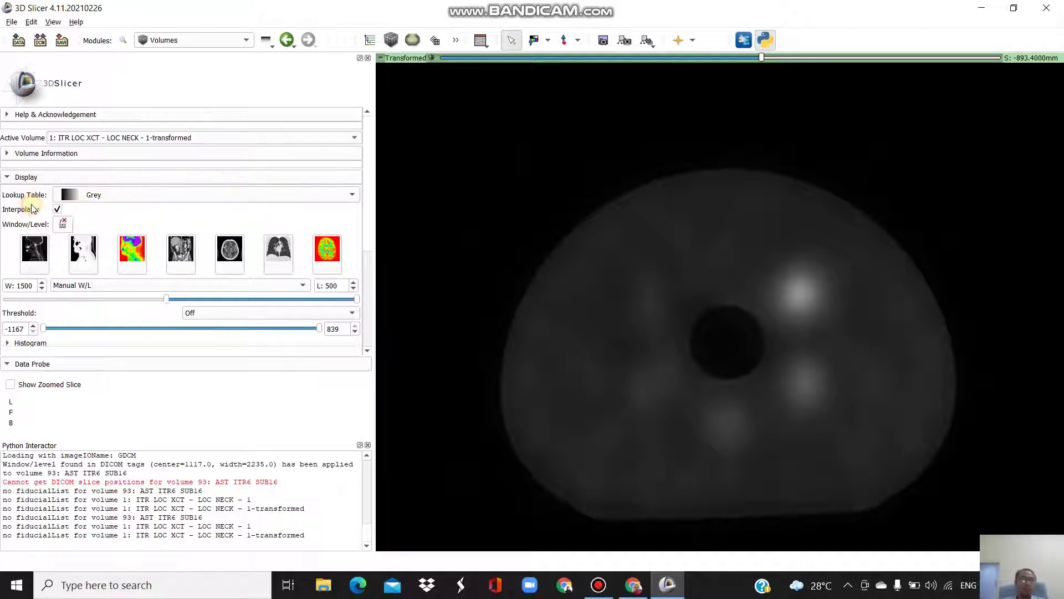
Set the lookup table of ITR LOC XCT - LOC NECK - 1-transformed to Inferno.
click(101, 195)
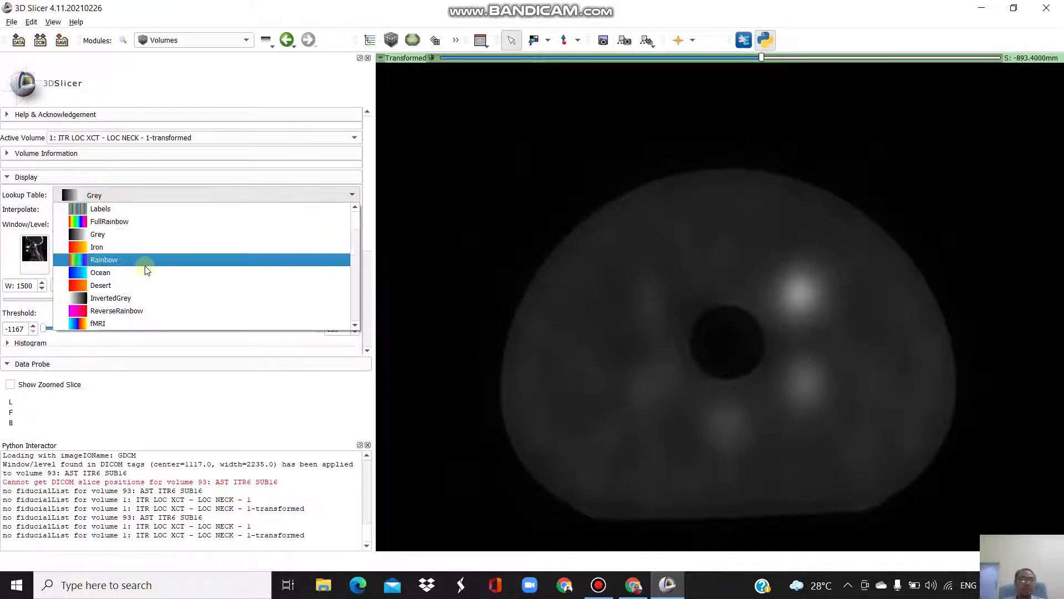
scroll(155, 269, down, 5)
scroll(355, 249, down, 10)
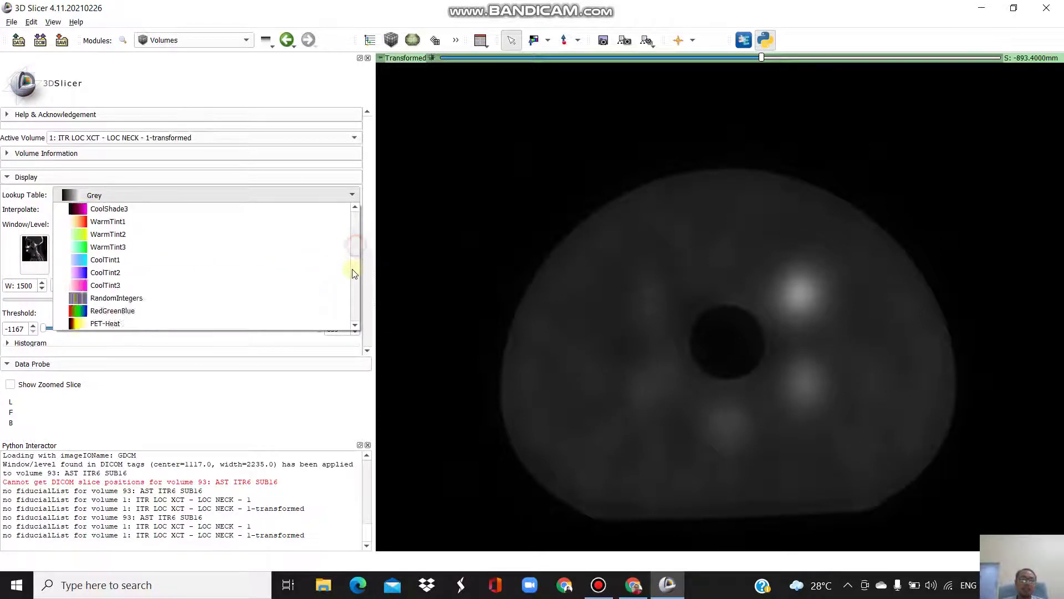
scroll(250, 278, up, 3)
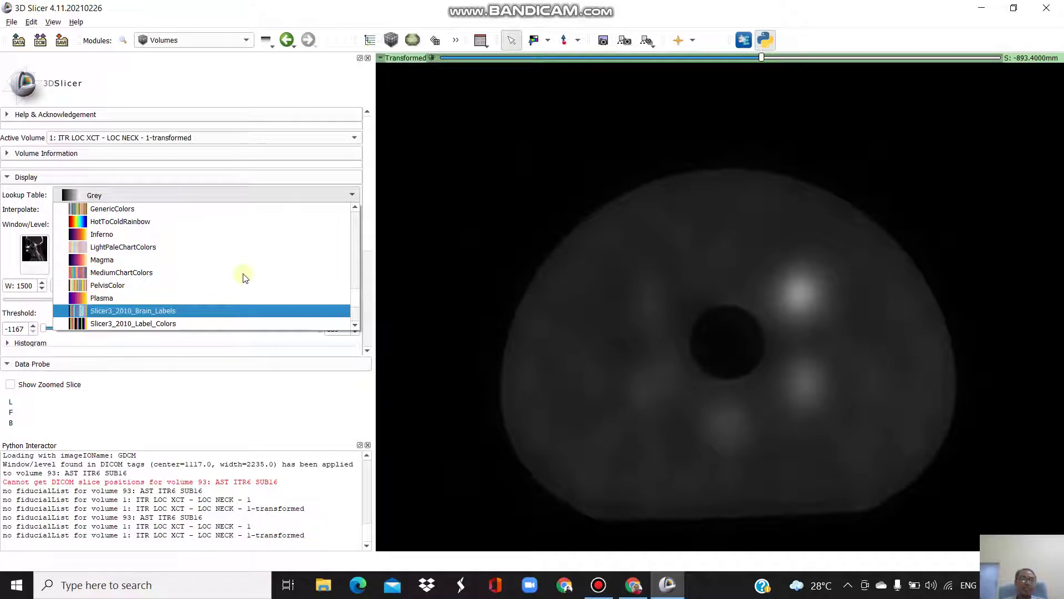
scroll(243, 277, up, 1)
click(232, 272)
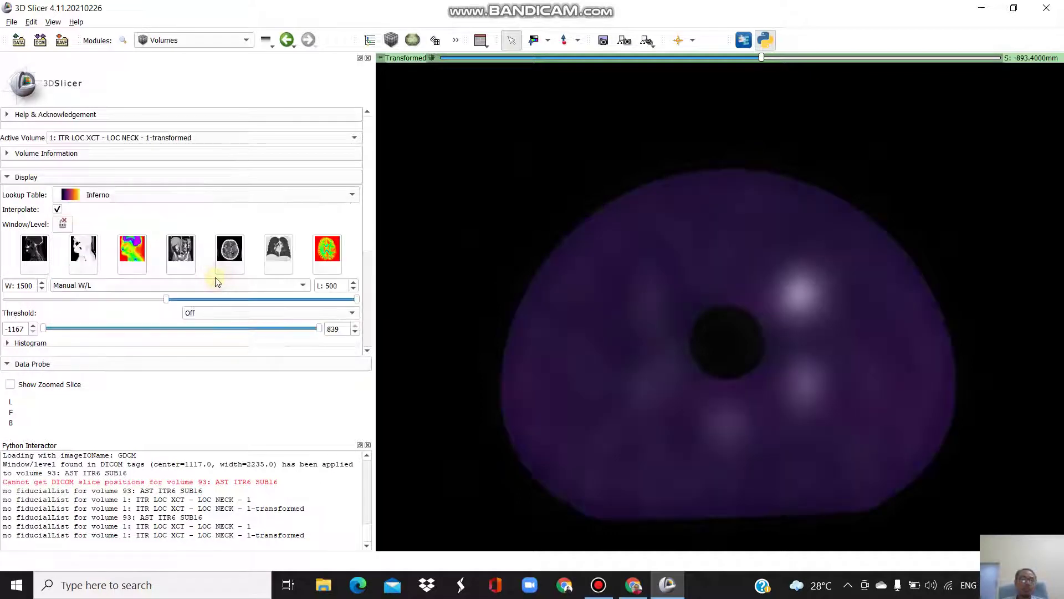
Examine the recoloured fused axial slices and the transformed volume's information, and return to the slice at S -893.4 mm.
scroll(776, 322, down, 3)
scroll(692, 322, up, 7)
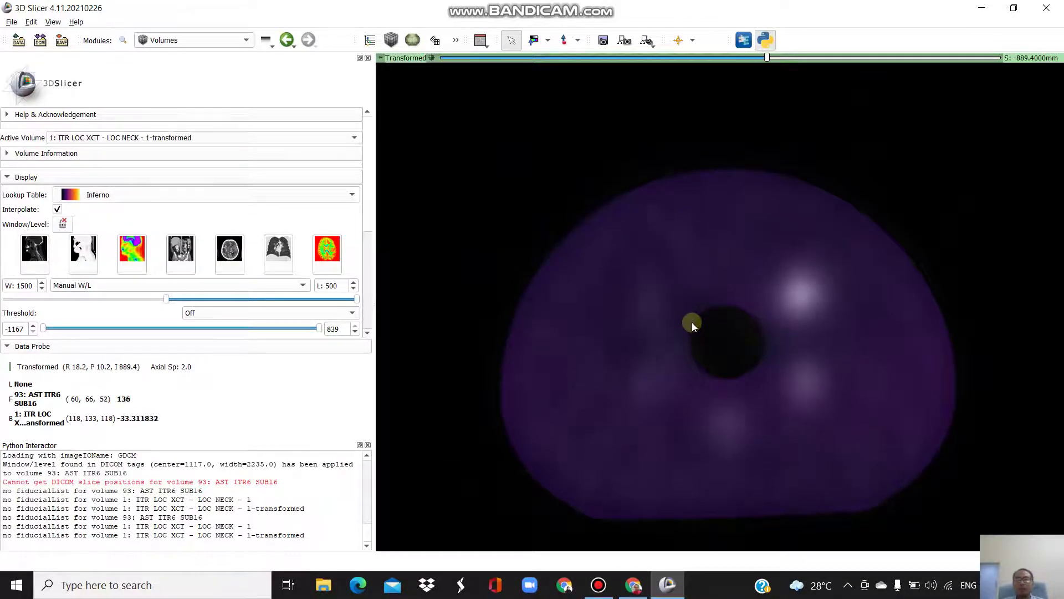
scroll(710, 325, down, 5)
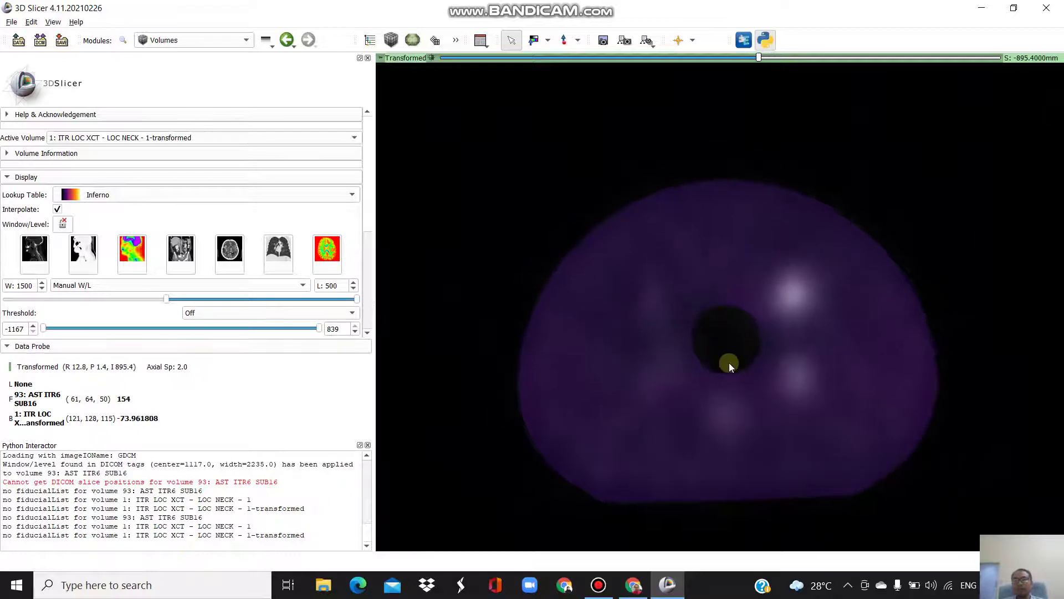
scroll(680, 311, down, 5)
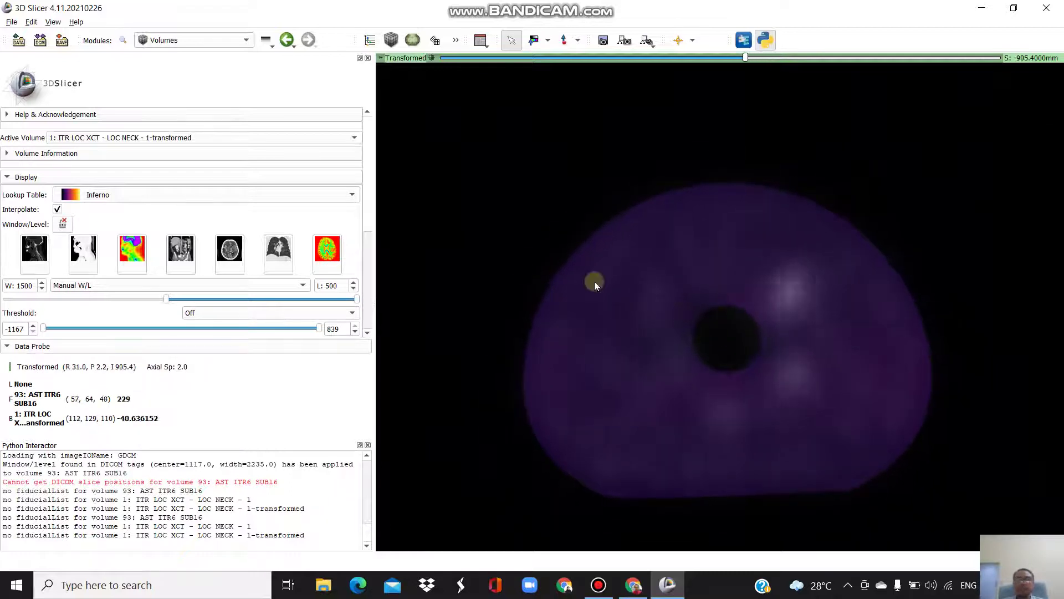
click(175, 139)
click(166, 166)
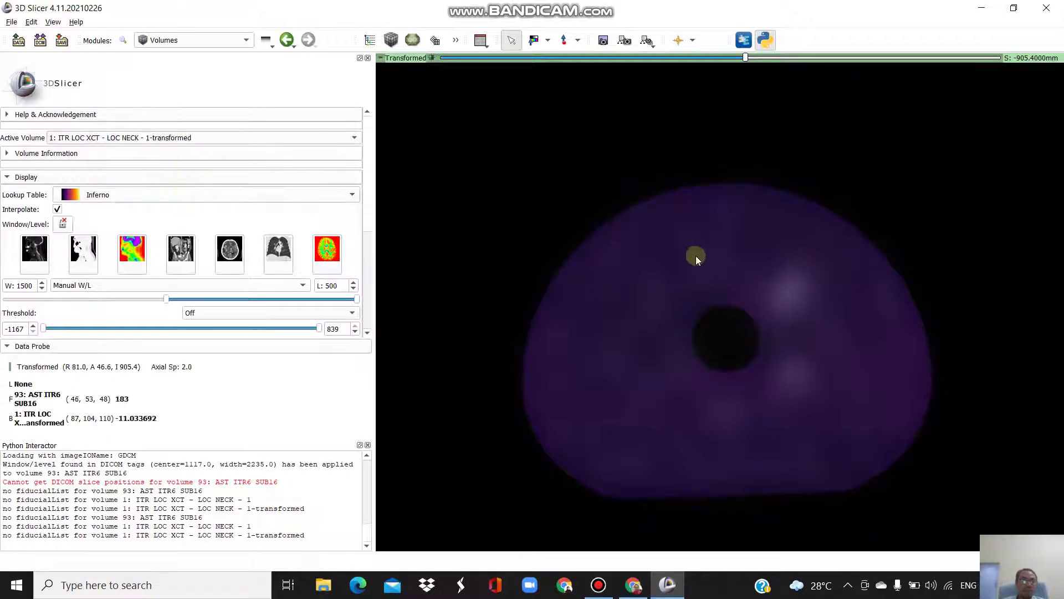
click(22, 153)
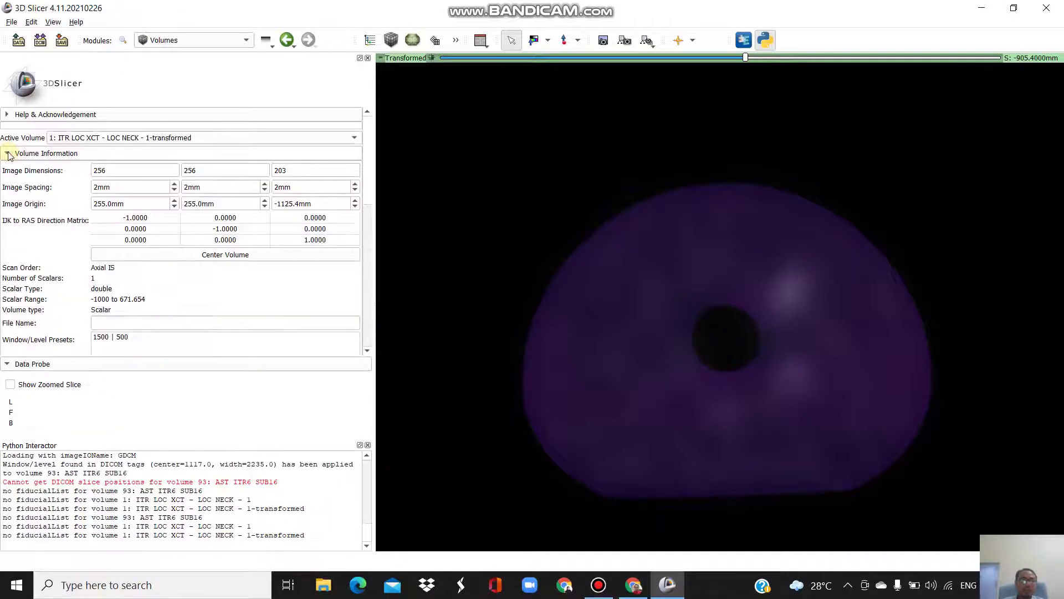
click(36, 155)
scroll(727, 330, up, 3)
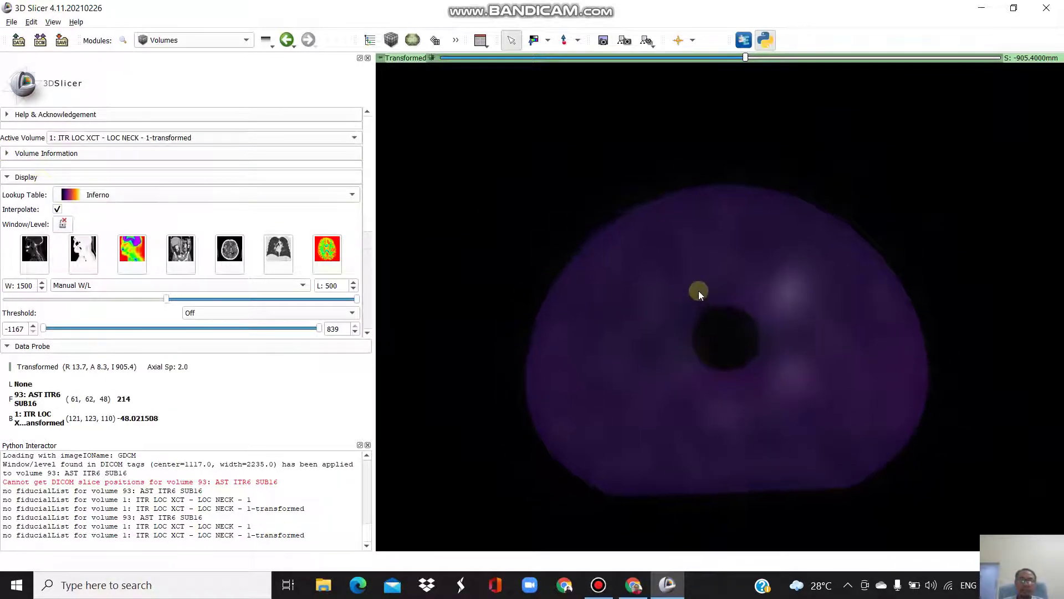
drag(743, 58, 760, 79)
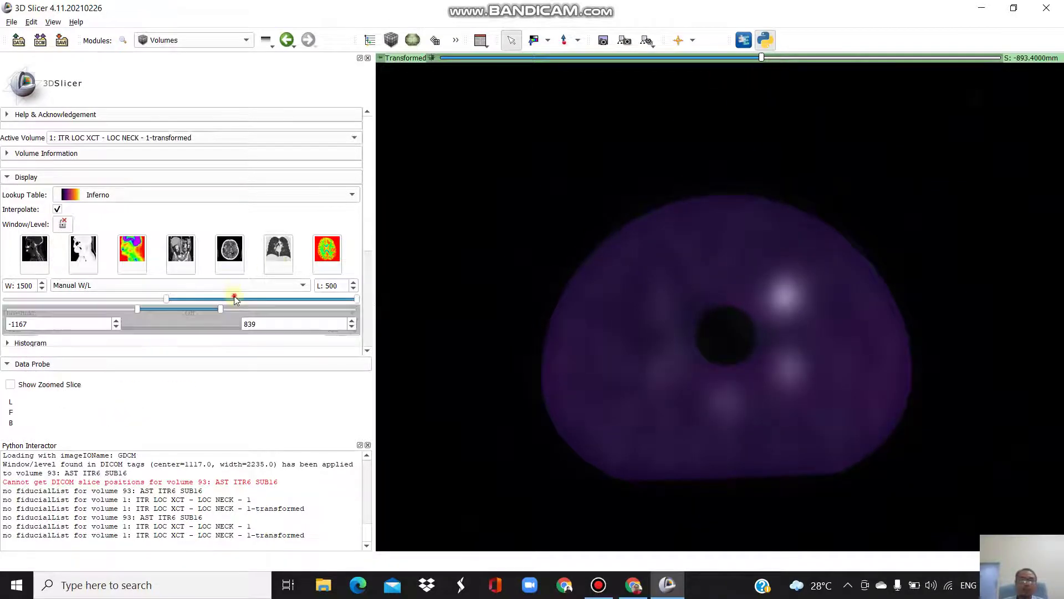
Set the transformed CT volume's window to 600 and level to 229, and change its lookup table to HotToColdRainbow.
mouse_move(238, 298)
mouse_down()
mouse_move(188, 296)
mouse_move(281, 309)
mouse_move(171, 307)
mouse_move(219, 305)
mouse_up()
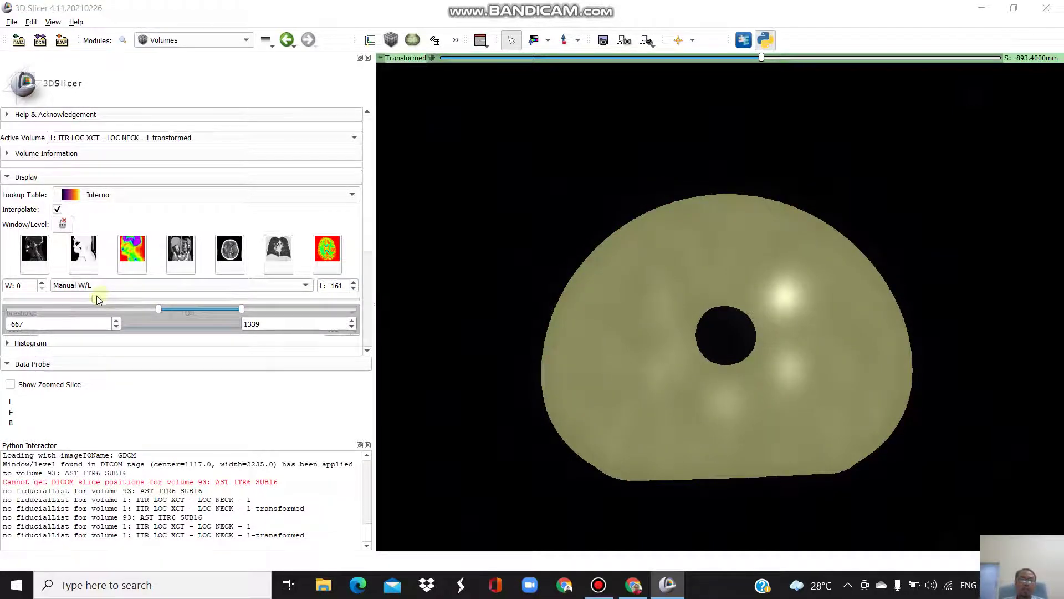
drag(97, 299, 179, 295)
click(132, 139)
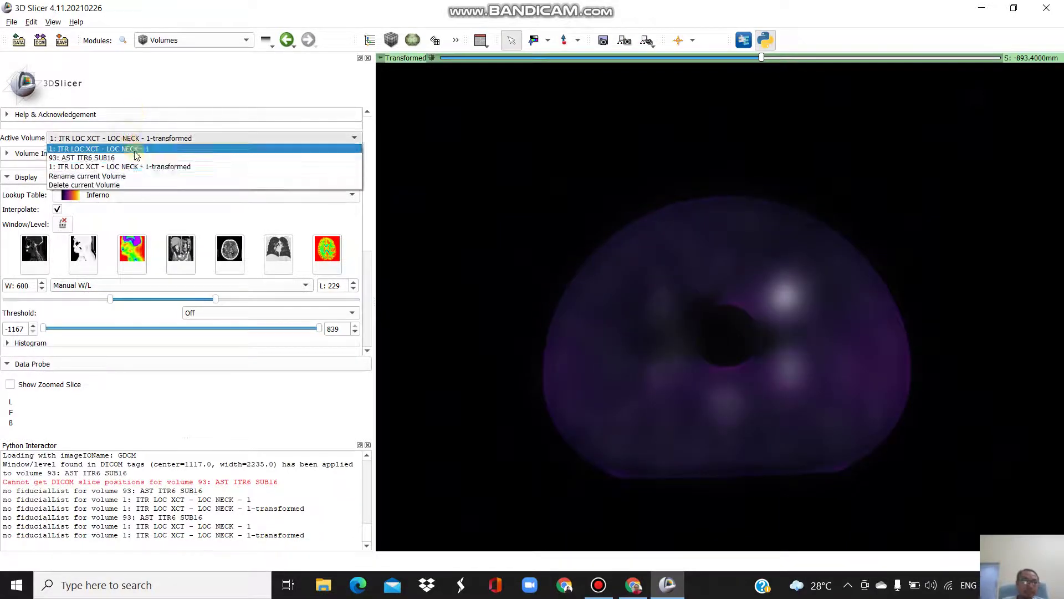
click(142, 166)
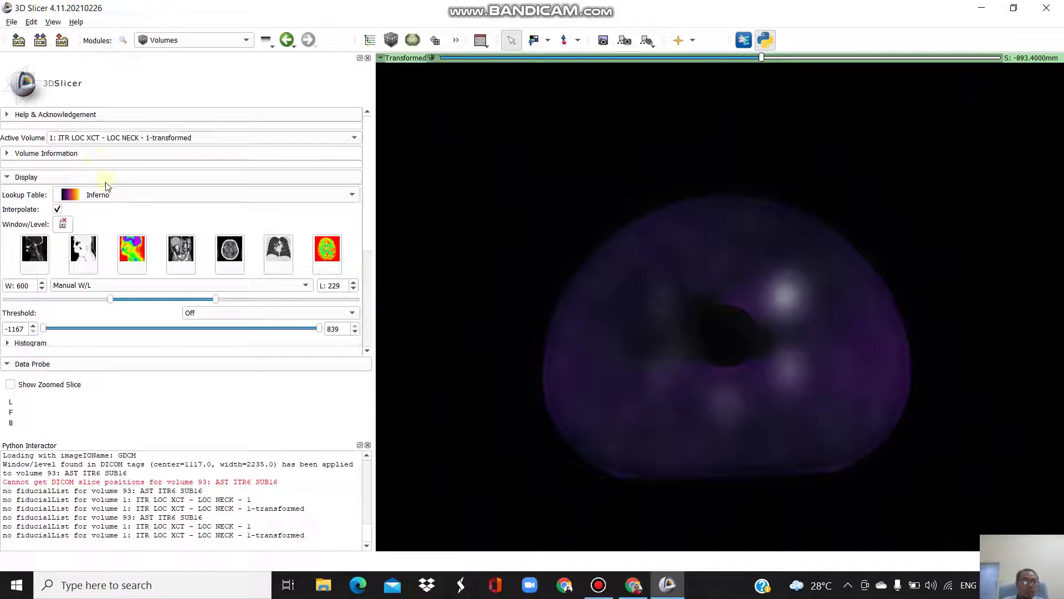
click(114, 195)
click(122, 260)
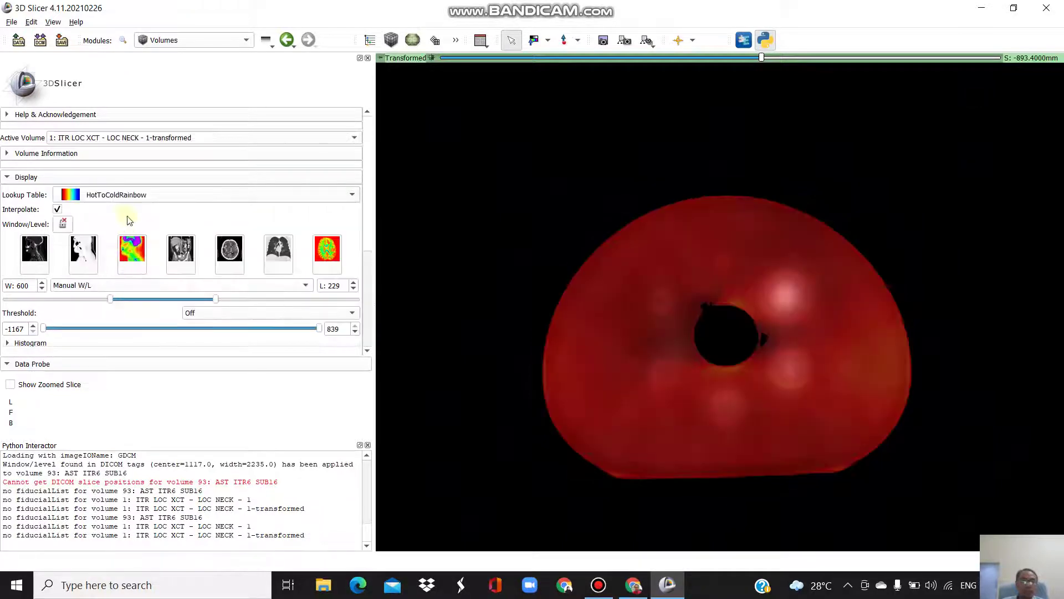
Make AST ITR6 SUB16 the active volume and set its lookup table to Inferno.
click(132, 138)
click(135, 153)
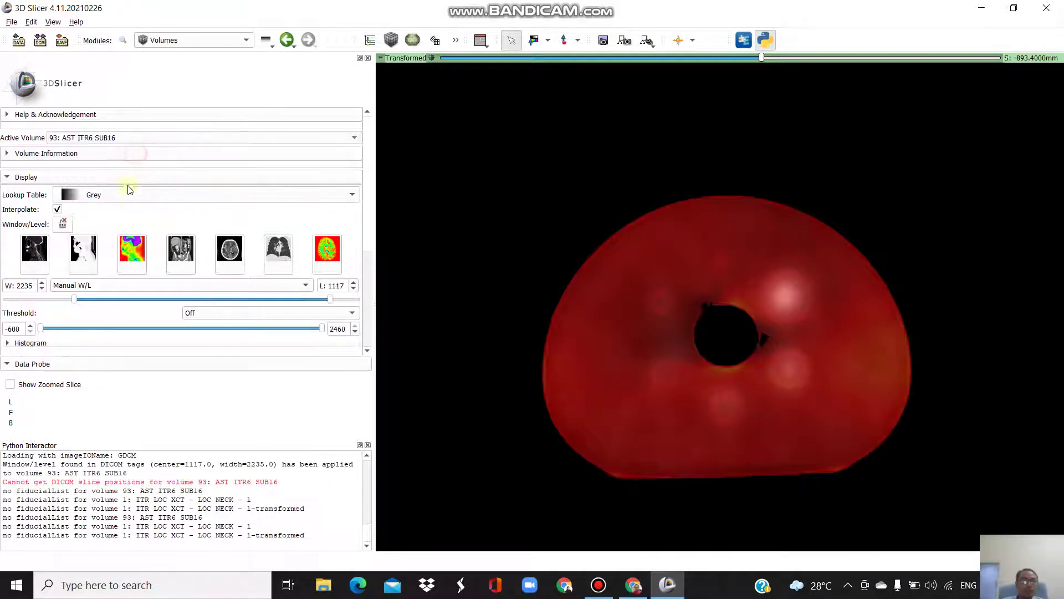
click(136, 195)
scroll(138, 263, down, 10)
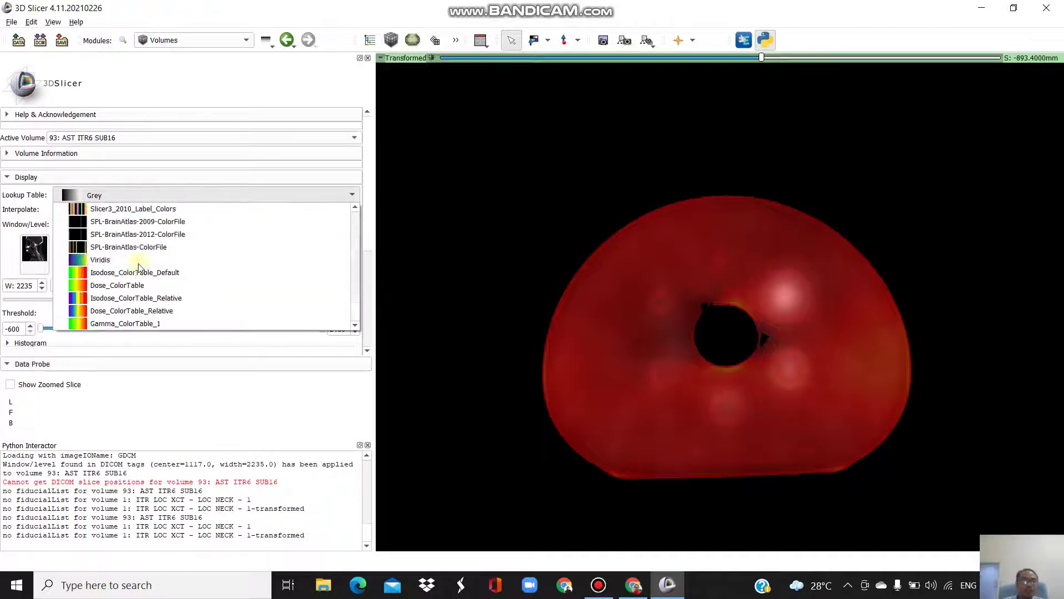
scroll(138, 266, up, 3)
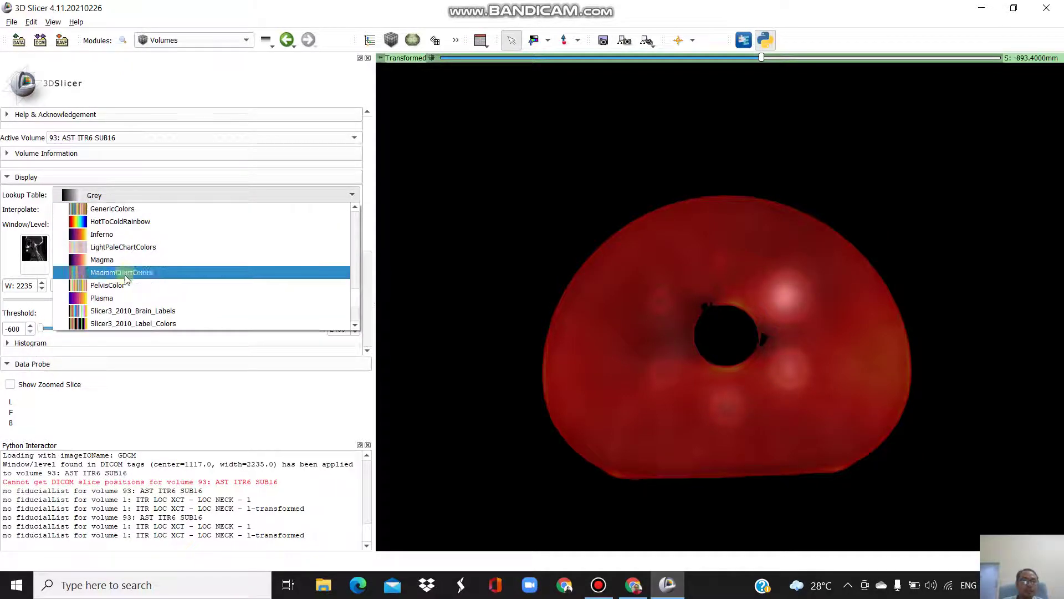
click(116, 234)
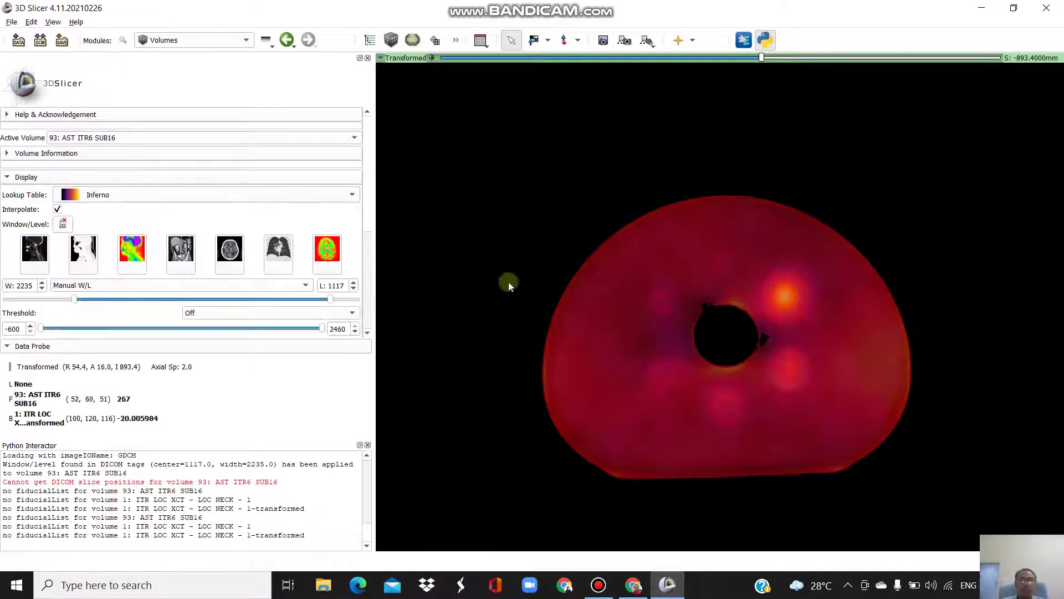
Make ITR LOC XCT - LOC NECK - 1-transformed the active volume and set its lookup table to Grey.
click(98, 138)
click(118, 163)
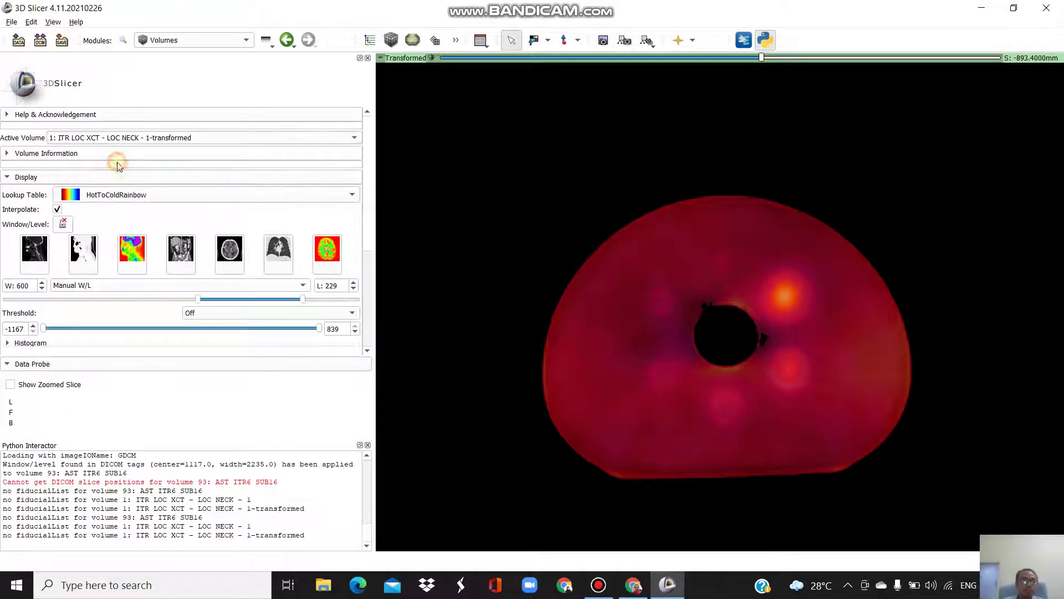
click(113, 195)
scroll(125, 251, up, 3)
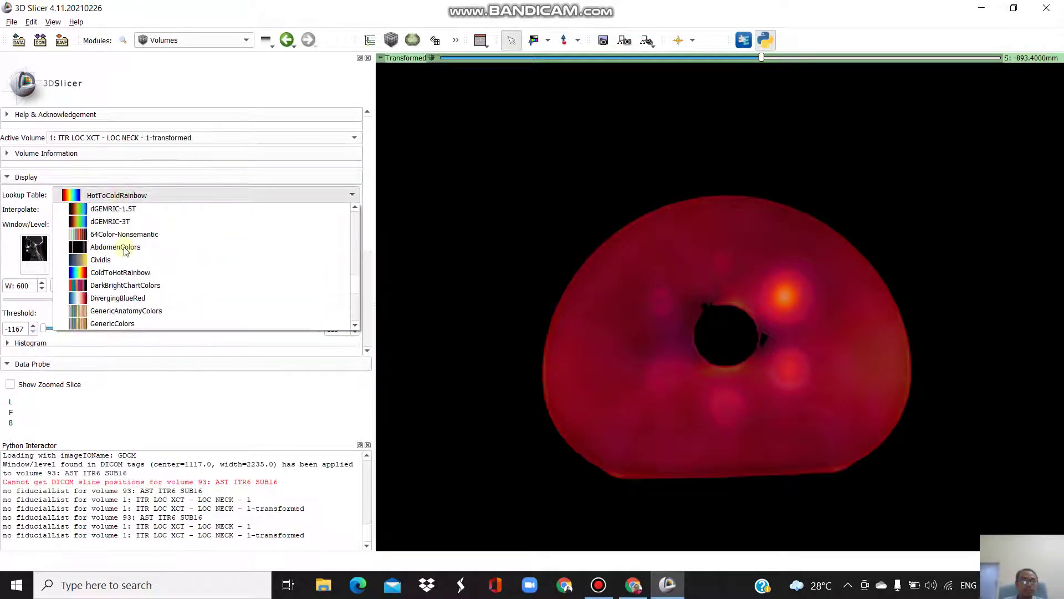
scroll(125, 251, up, 6)
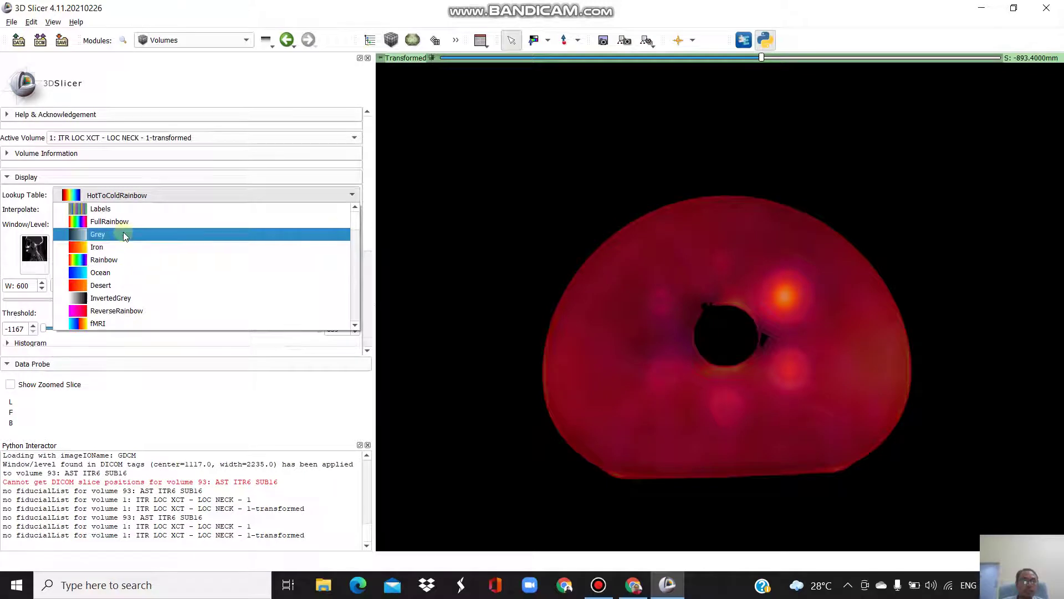
scroll(147, 240, down, 1)
scroll(145, 267, up, 1)
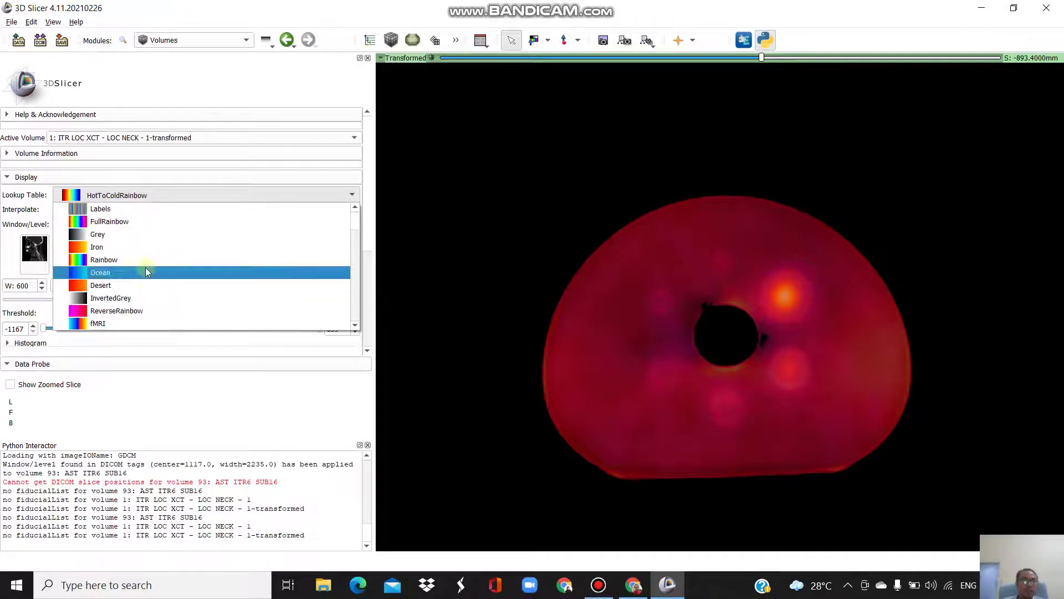
click(141, 241)
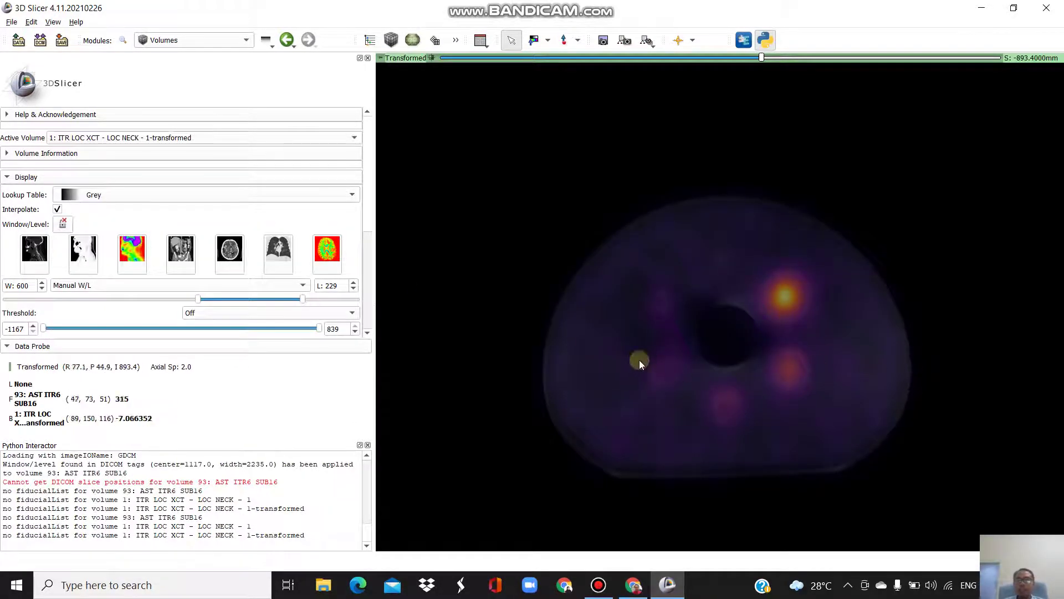
Set the transformed CT volume's window to 480 and level to 129, and bring the fused view to slice S -891.4 mm.
scroll(696, 367, down, 5)
scroll(696, 367, up, 10)
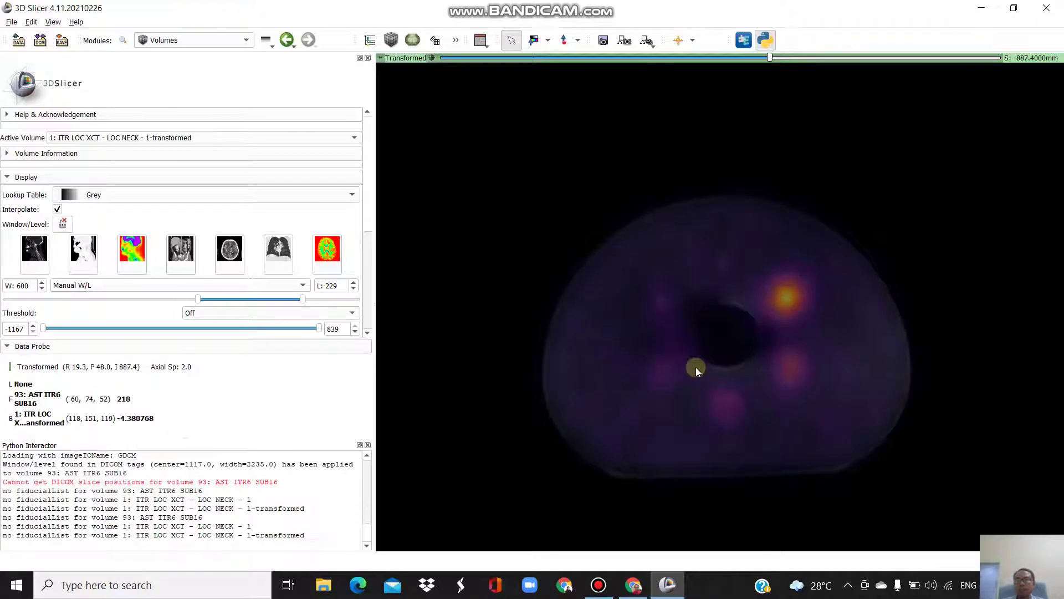
scroll(696, 367, down, 4)
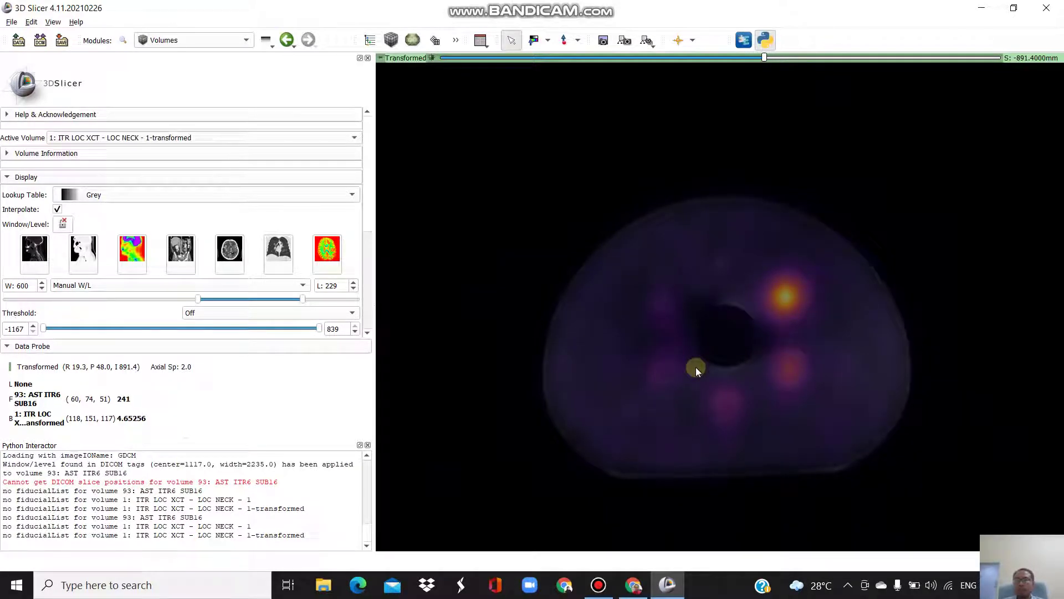
scroll(696, 368, down, 1)
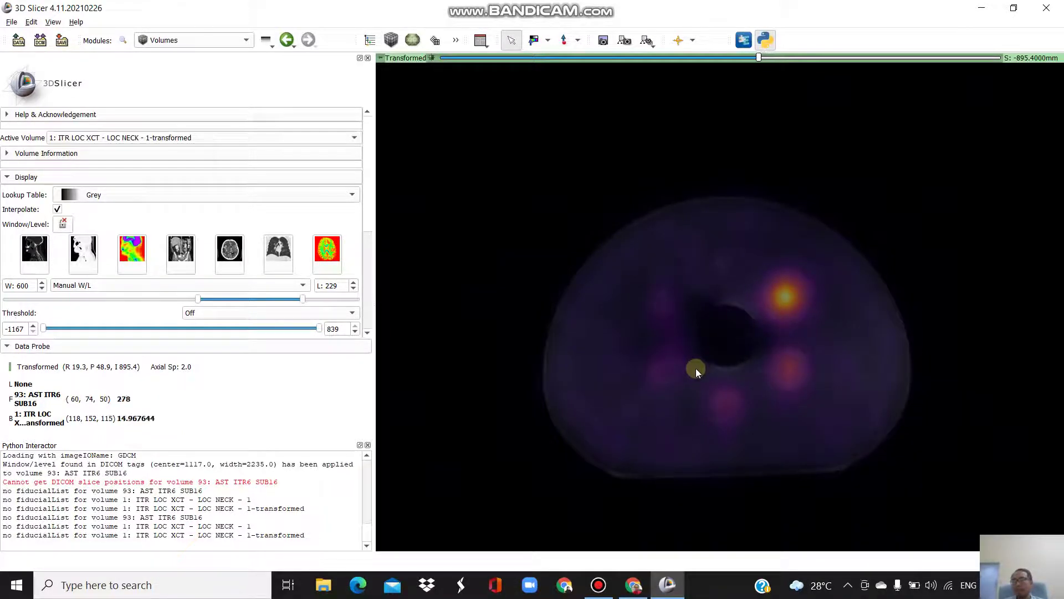
mouse_move(267, 300)
mouse_down()
mouse_move(244, 298)
mouse_move(275, 305)
mouse_move(258, 304)
mouse_up()
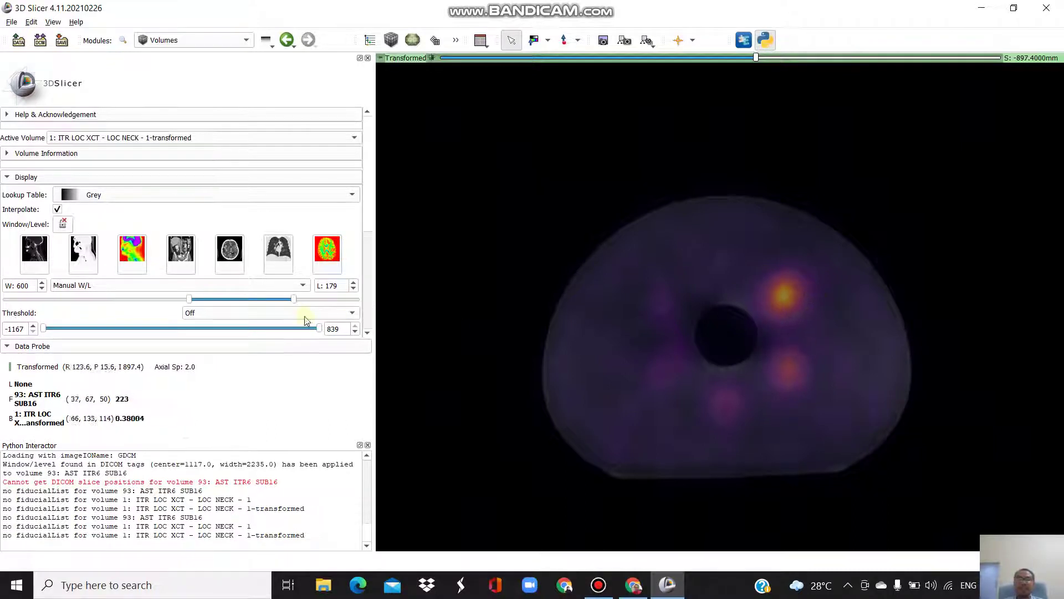
drag(268, 297, 236, 302)
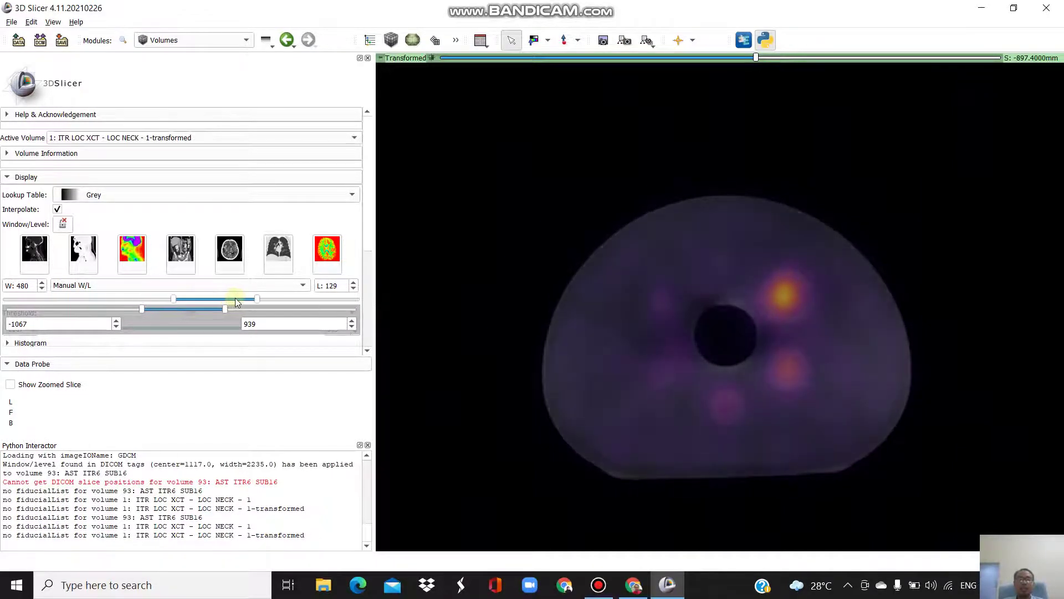
scroll(810, 315, up, 5)
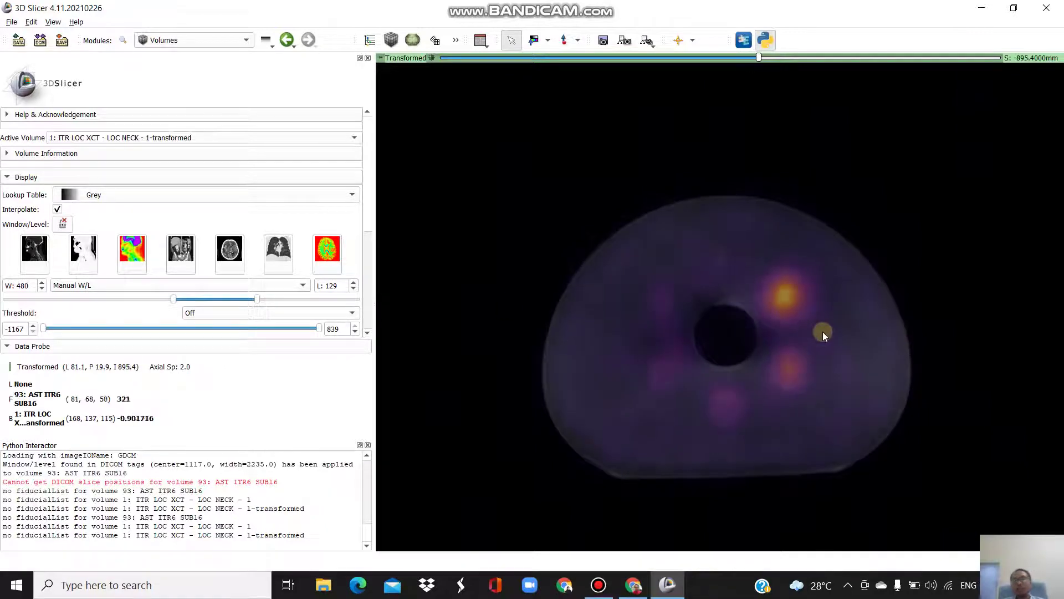
scroll(822, 332, down, 2)
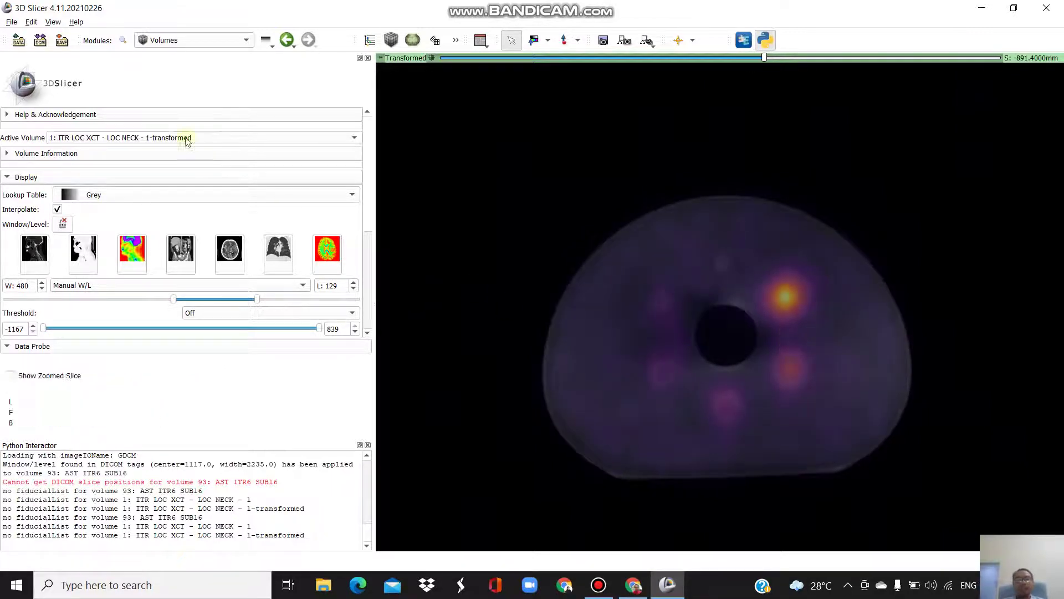
In the Segment Editor, add a segment to the segmentation of AST ITR6 SUB16 and name it Sphere 1.
click(190, 41)
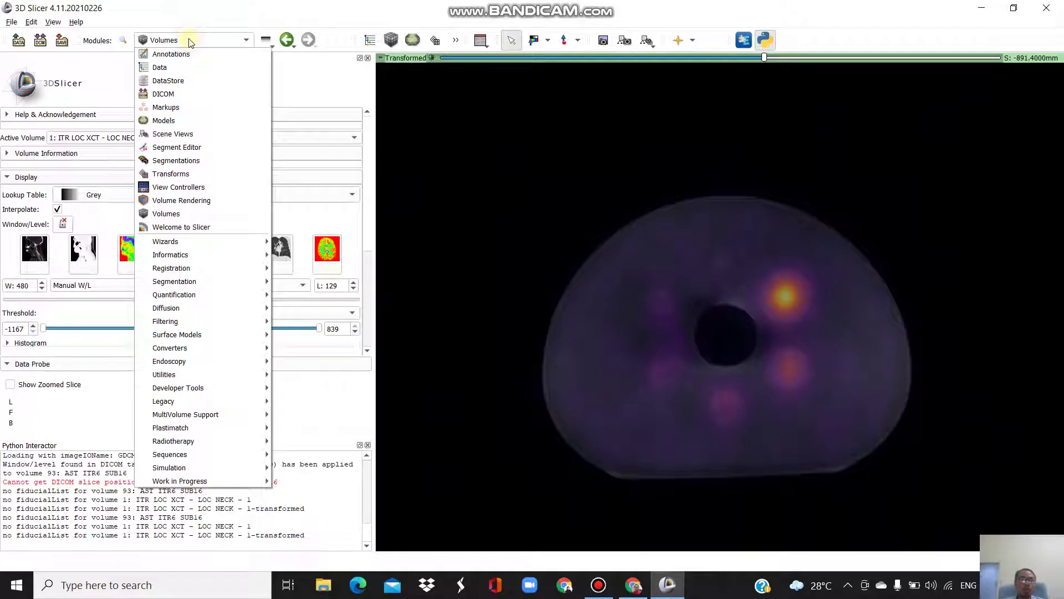
click(184, 148)
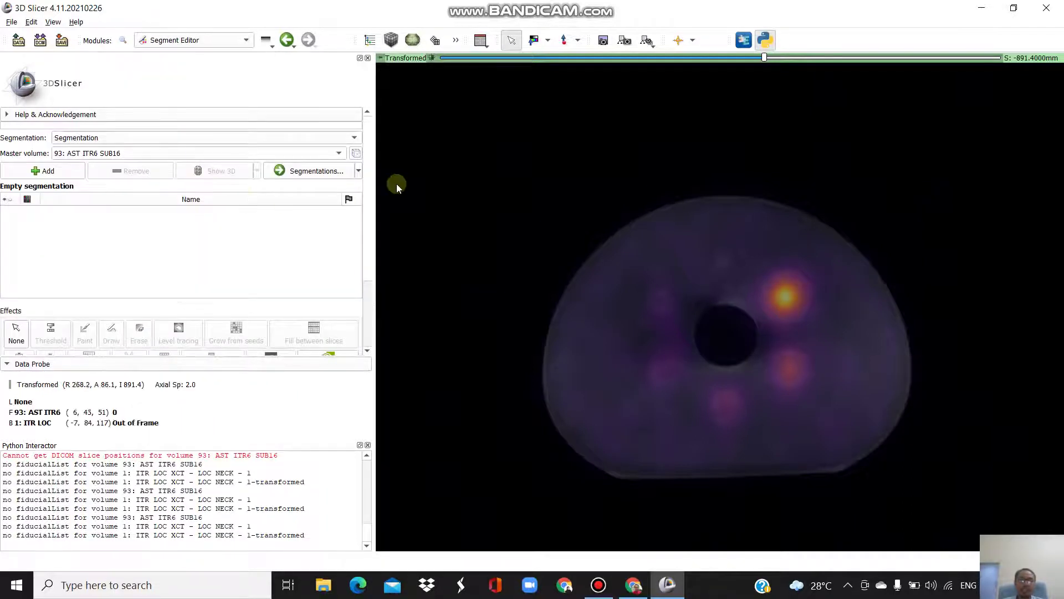
click(40, 173)
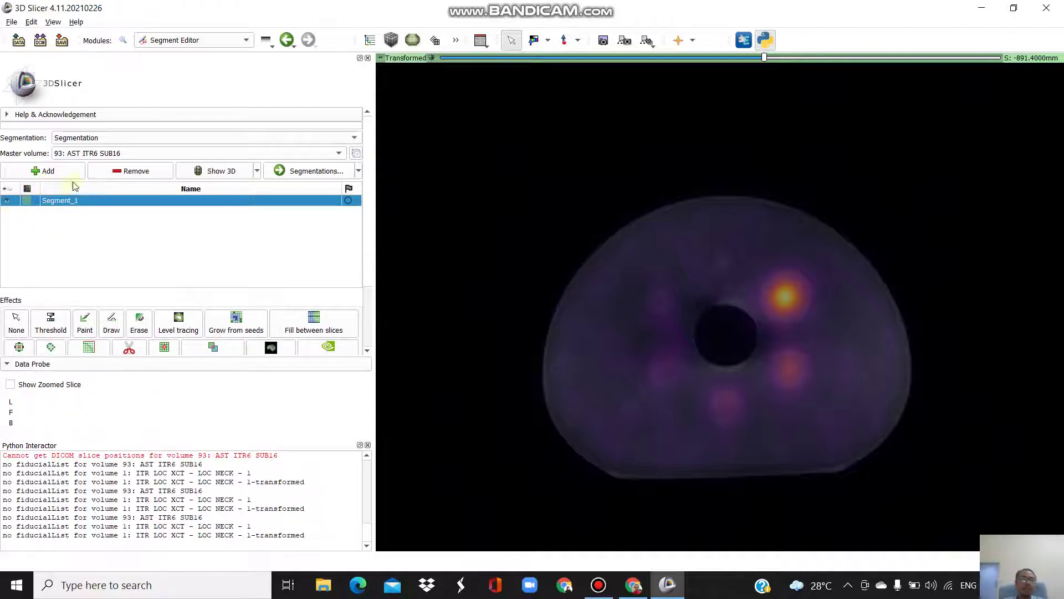
double_click(81, 201)
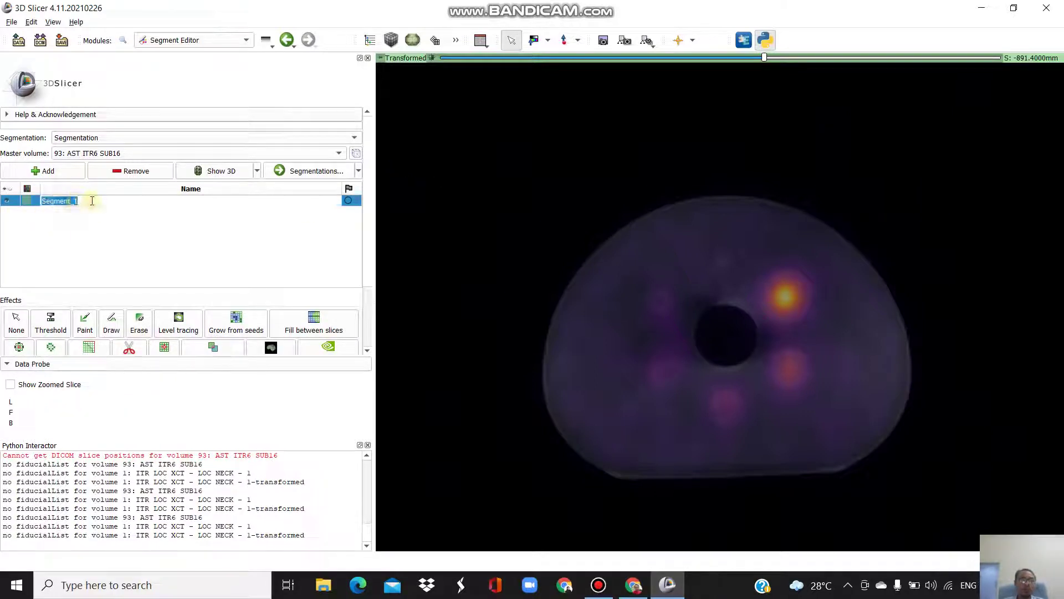
text(Vo)
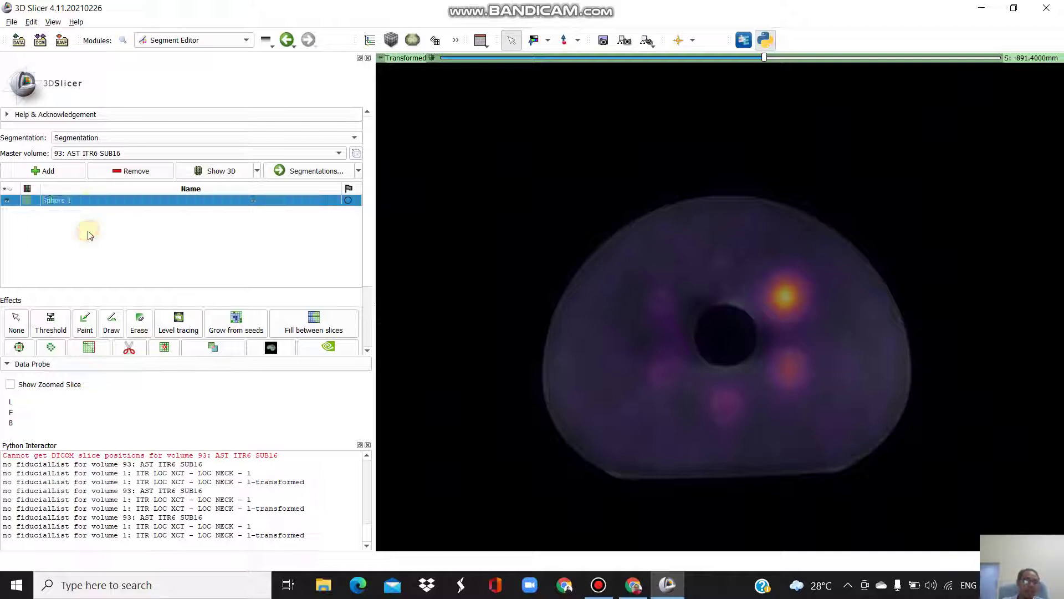
Segment the brightest hot spot into Sphere 1 with PET Tumor Segmentation and check the result on neighbouring slices.
scroll(178, 315, down, 3)
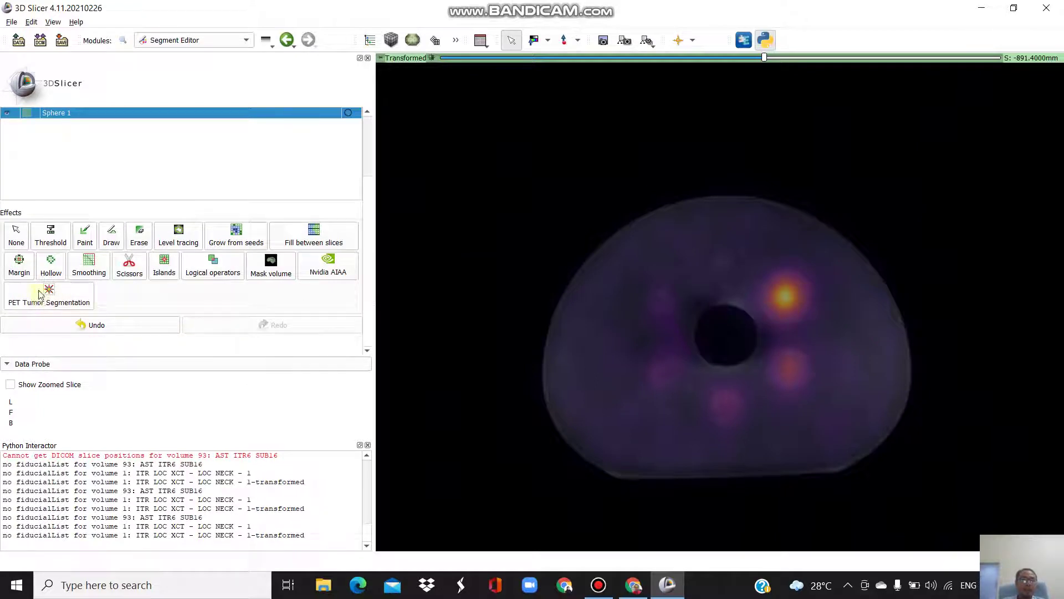
click(65, 306)
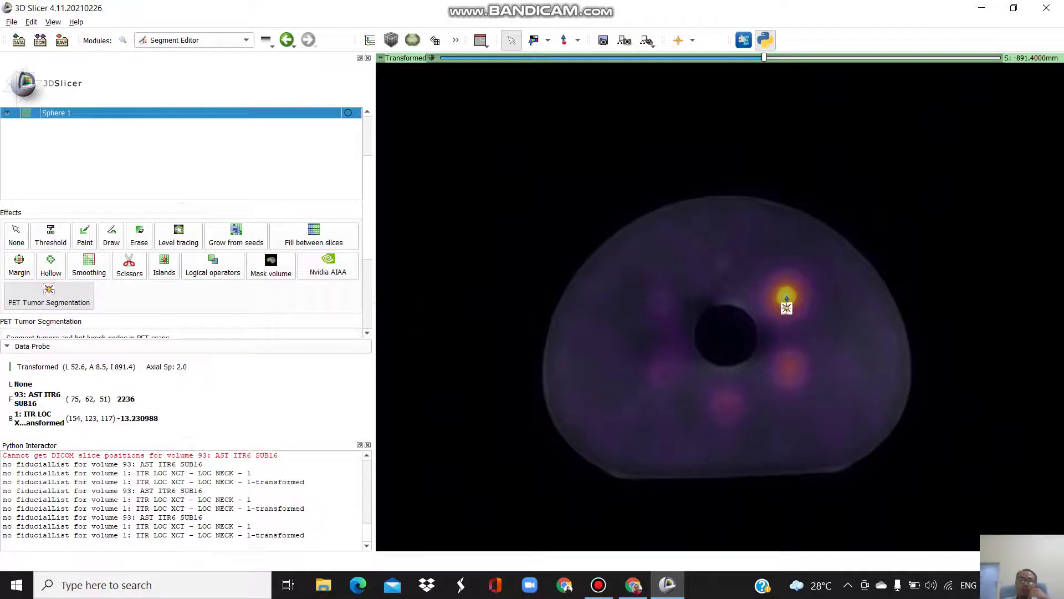
click(786, 300)
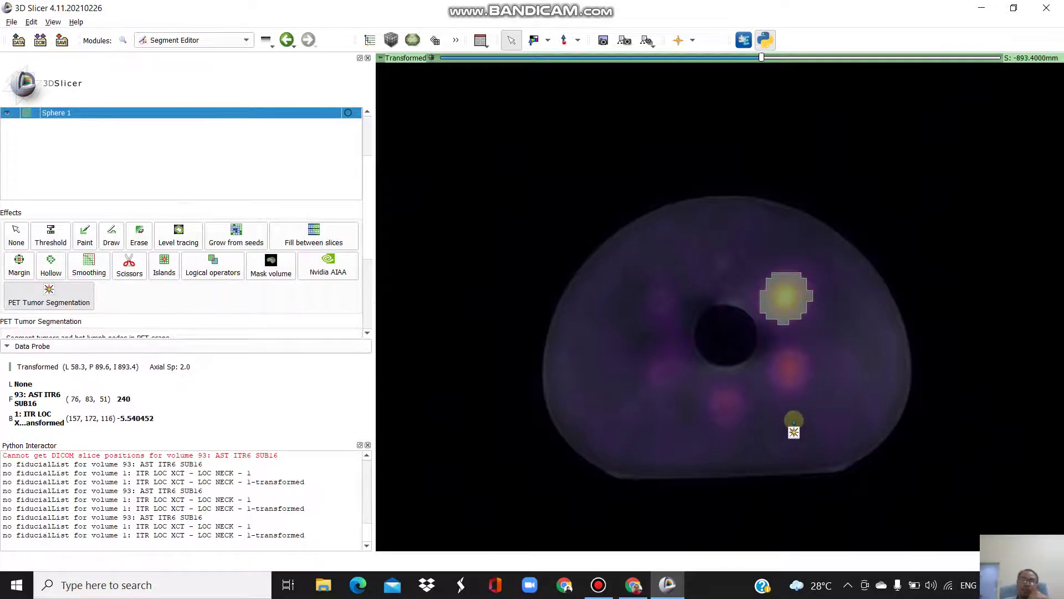
scroll(794, 427, down, 3)
scroll(793, 432, down, 4)
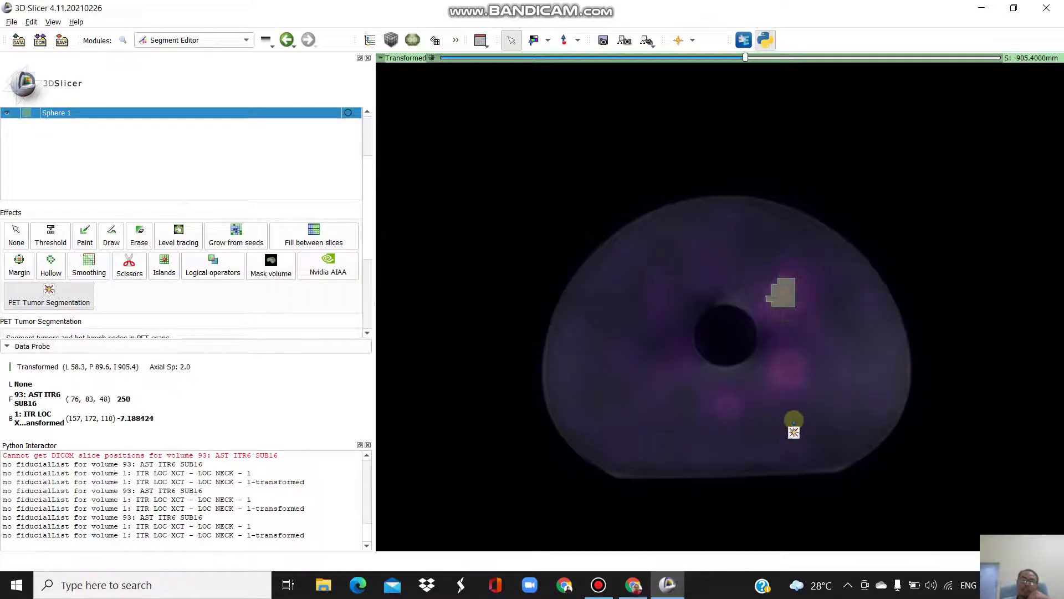
scroll(794, 432, up, 10)
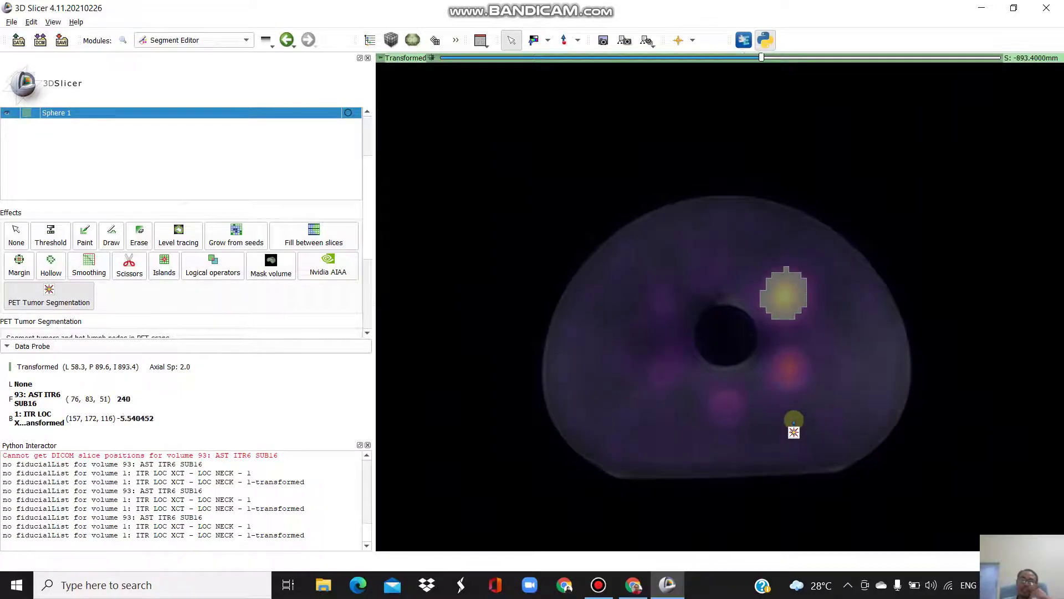
scroll(785, 350, down, 1)
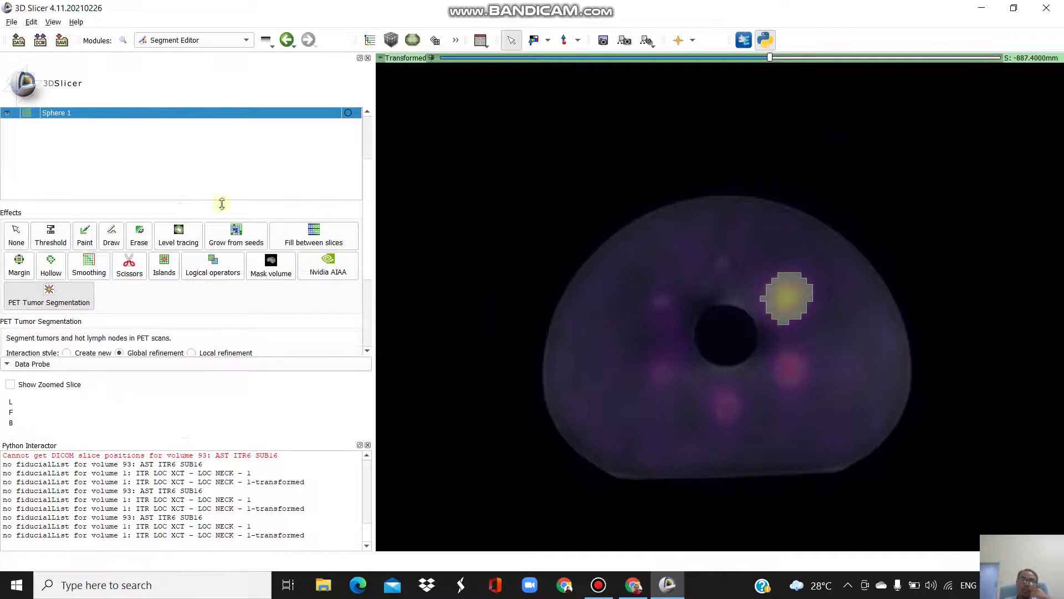
Create a closed surface representation of the segmentation and make it the master representation.
scroll(232, 195, up, 3)
click(294, 172)
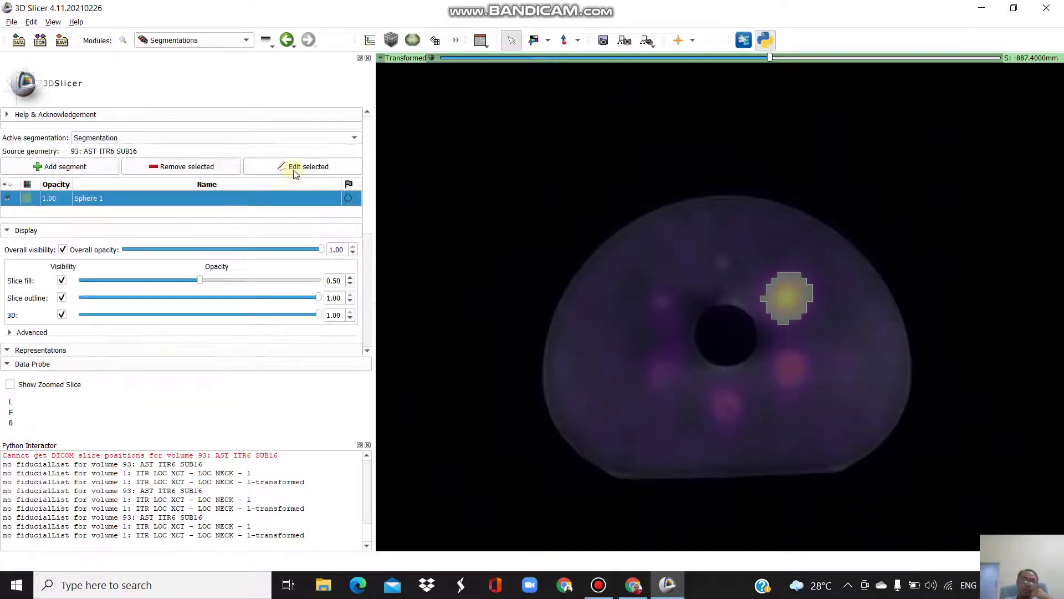
scroll(160, 293, down, 5)
scroll(136, 122, down, 1)
scroll(150, 186, up, 1)
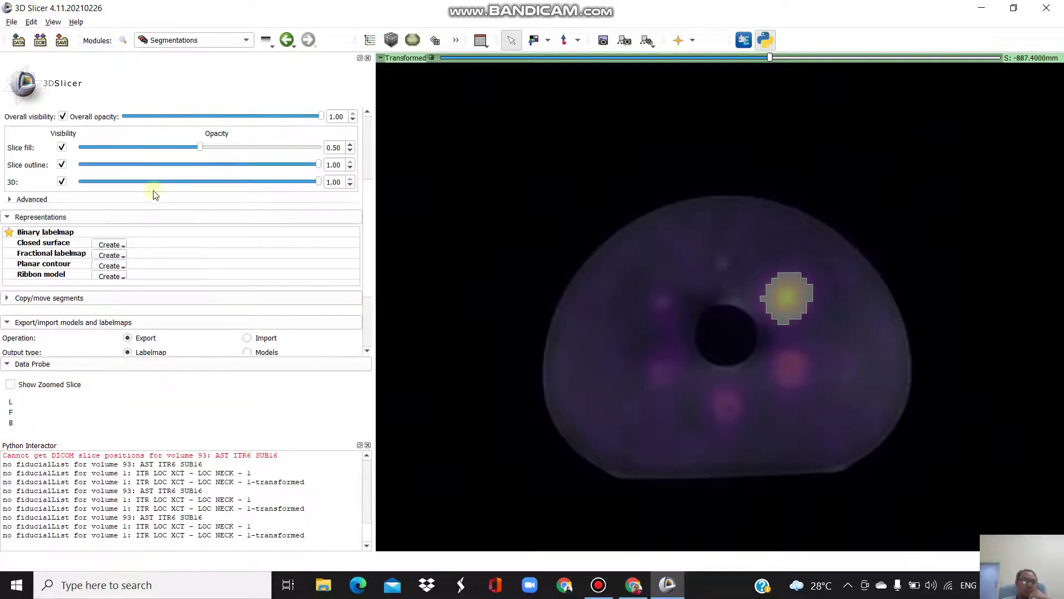
click(109, 244)
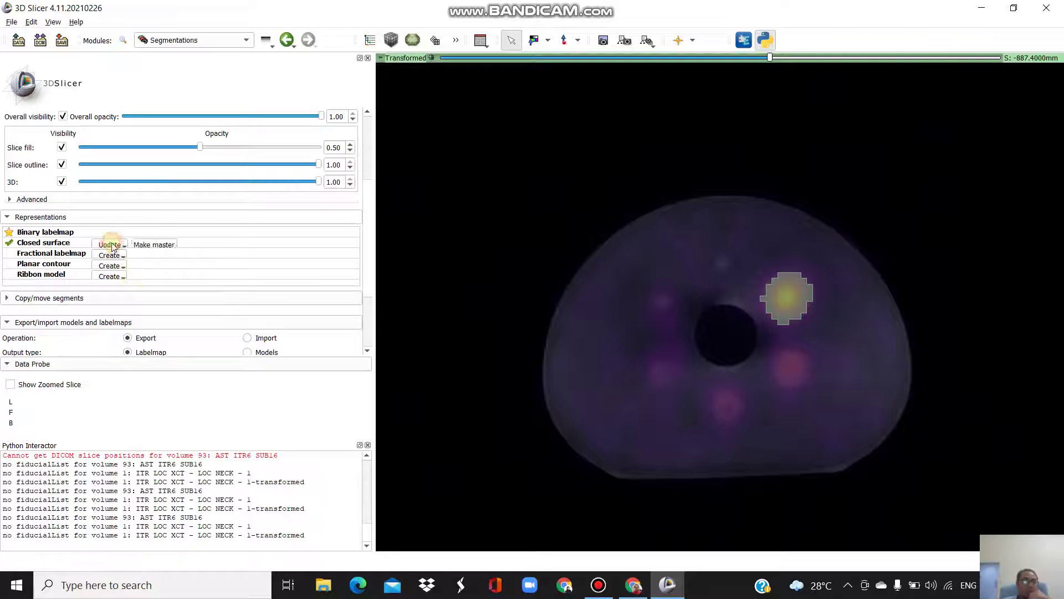
click(145, 244)
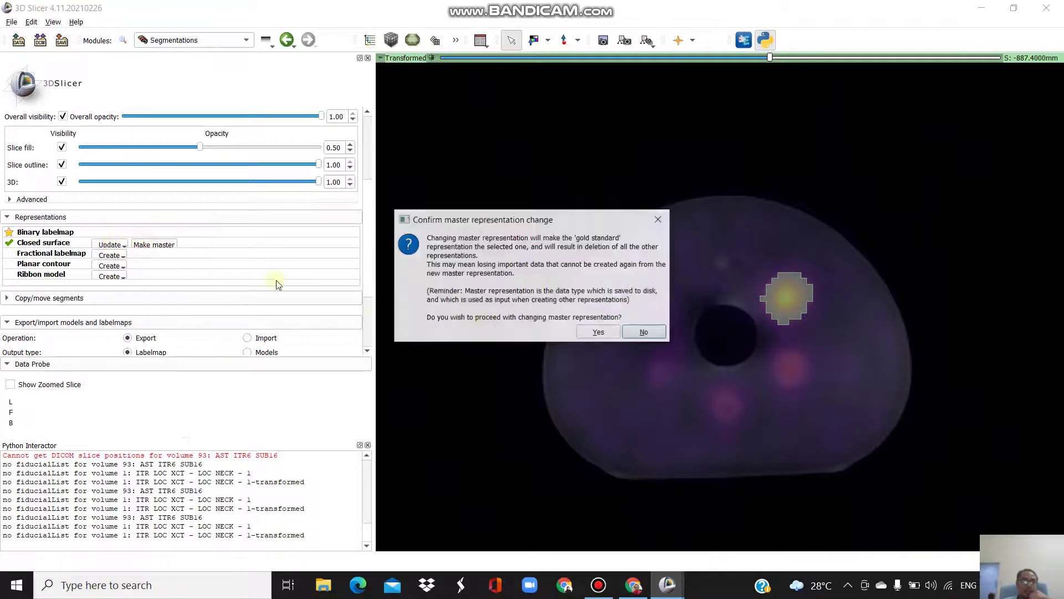
click(587, 334)
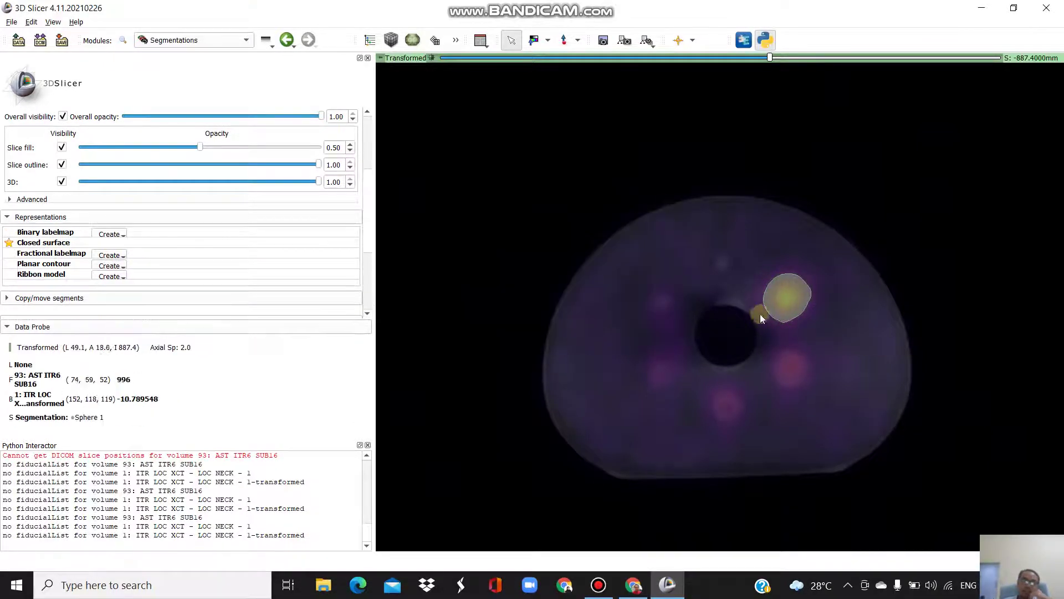
Examine the smoothed Sphere 1 contour against the hot spot across the fused slices.
scroll(776, 307, down, 1)
scroll(777, 309, up, 1)
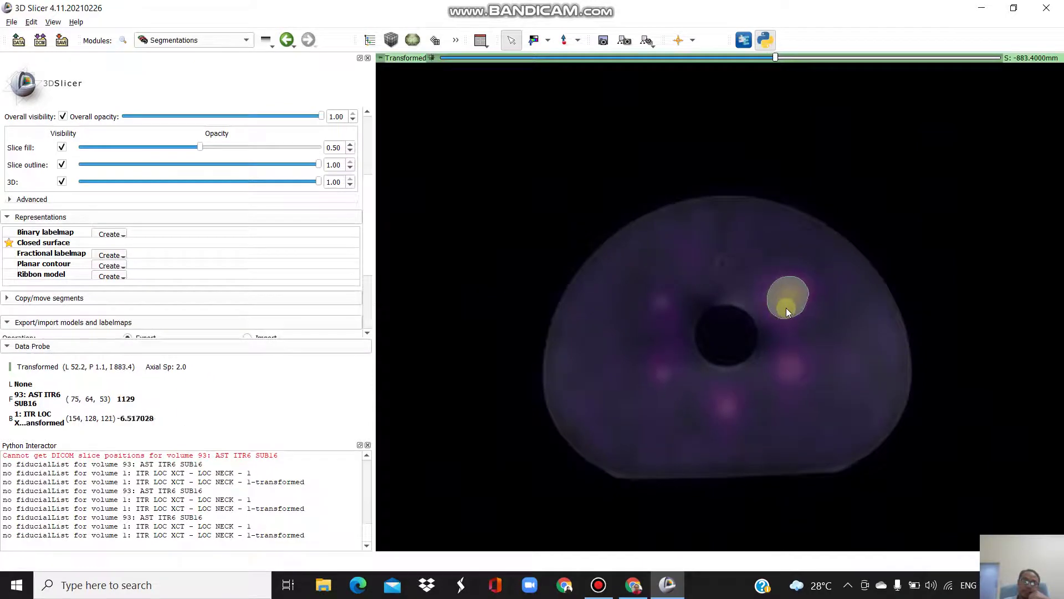
scroll(786, 312, up, 1)
scroll(786, 308, down, 3)
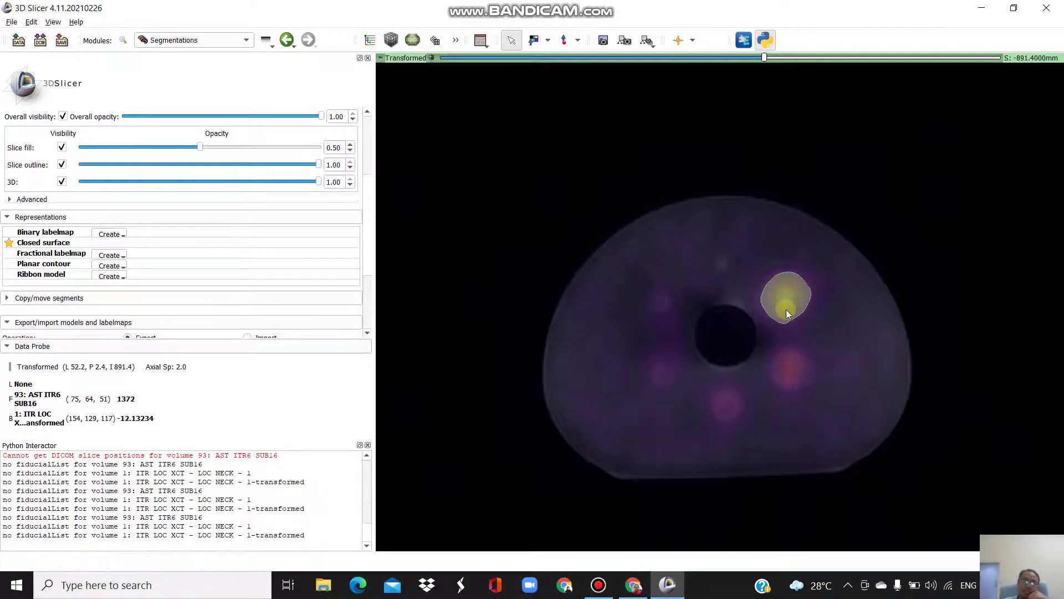
scroll(786, 311, down, 6)
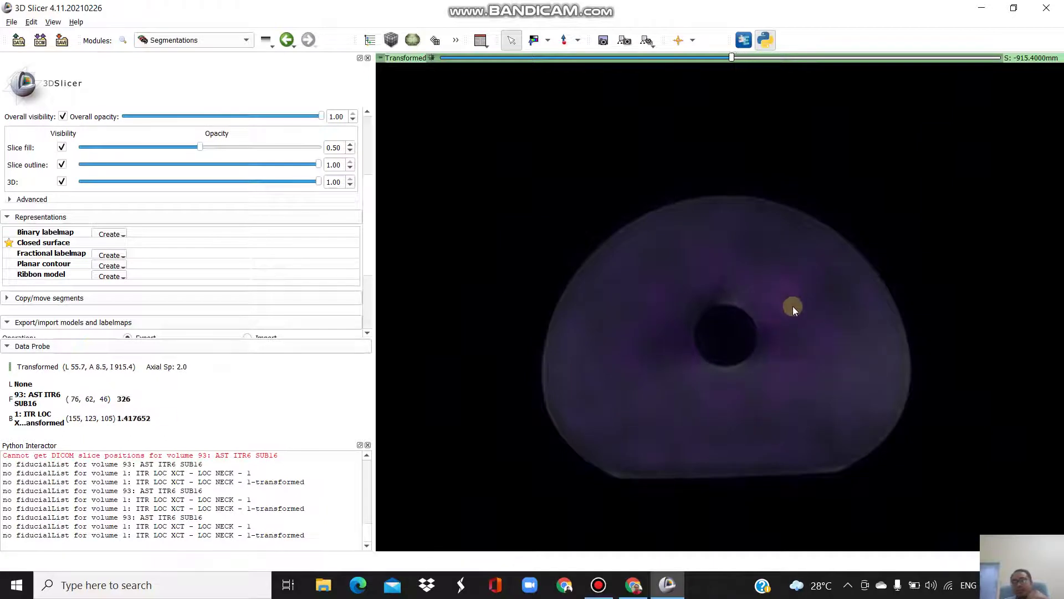
scroll(794, 312, up, 9)
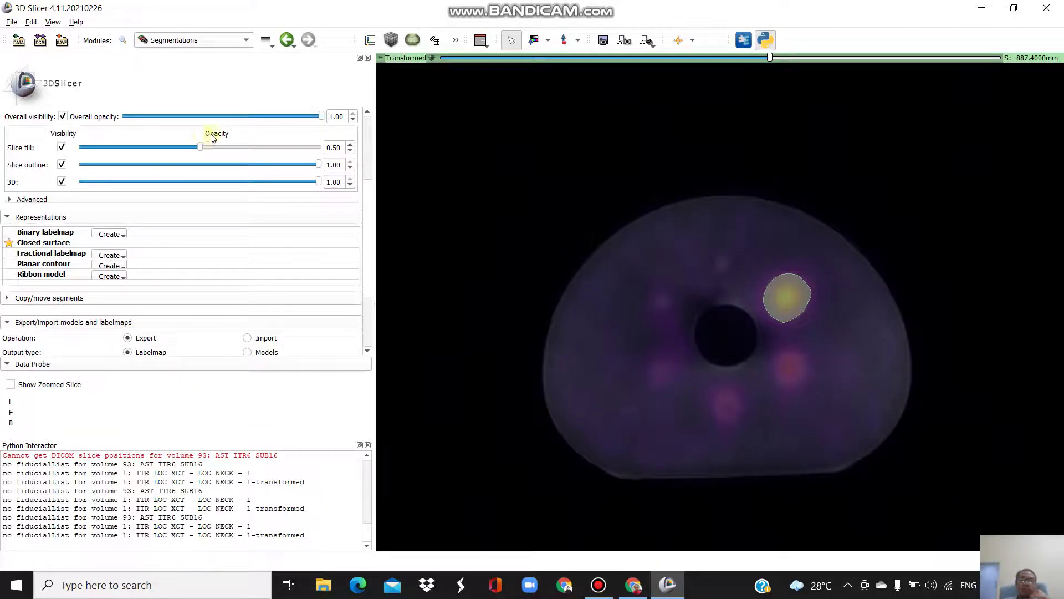
Compute Segment Statistics for the segmentation into a new table without a scalar volume, and select Sphere 1's volume in cm3.
click(201, 40)
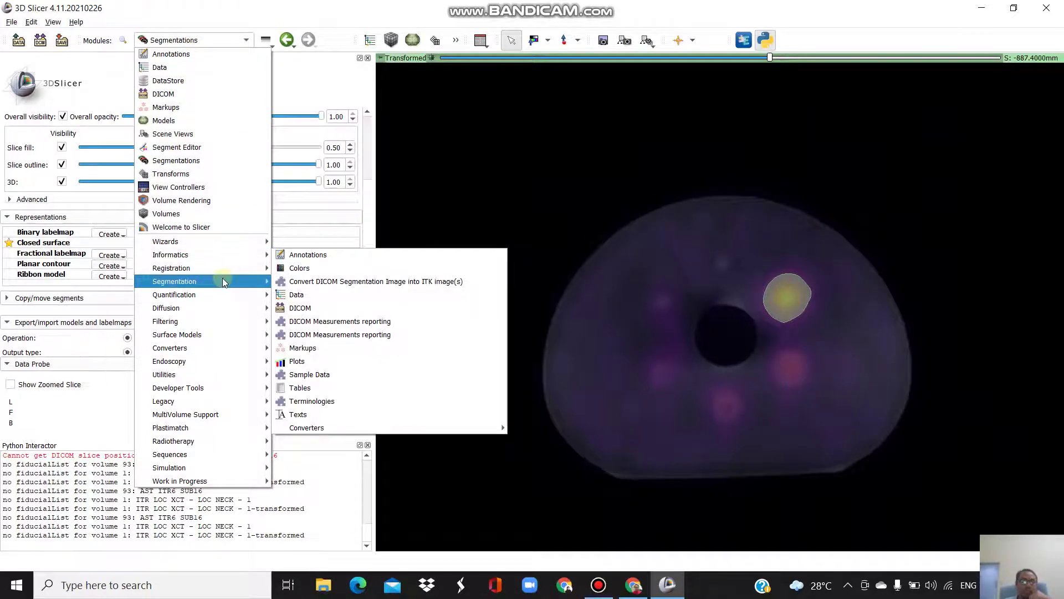
mouse_move(221, 280)
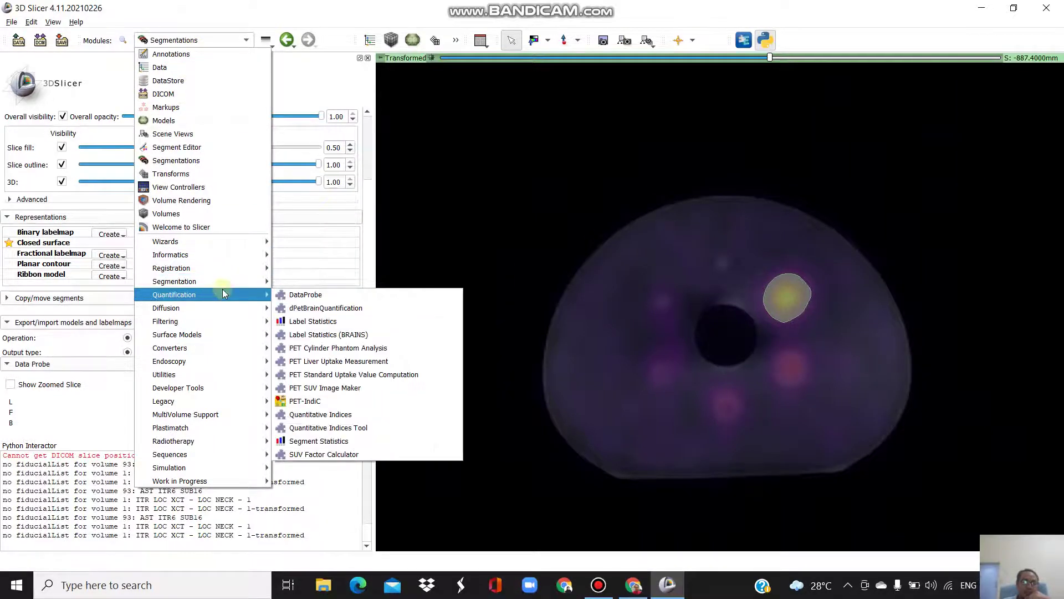
click(338, 442)
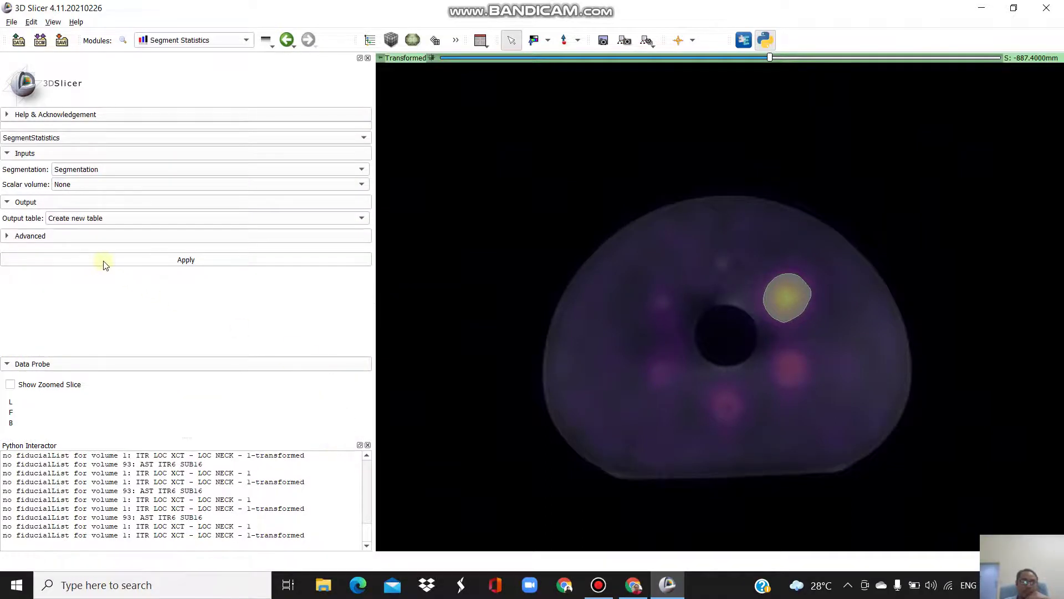
click(100, 169)
click(102, 179)
click(78, 185)
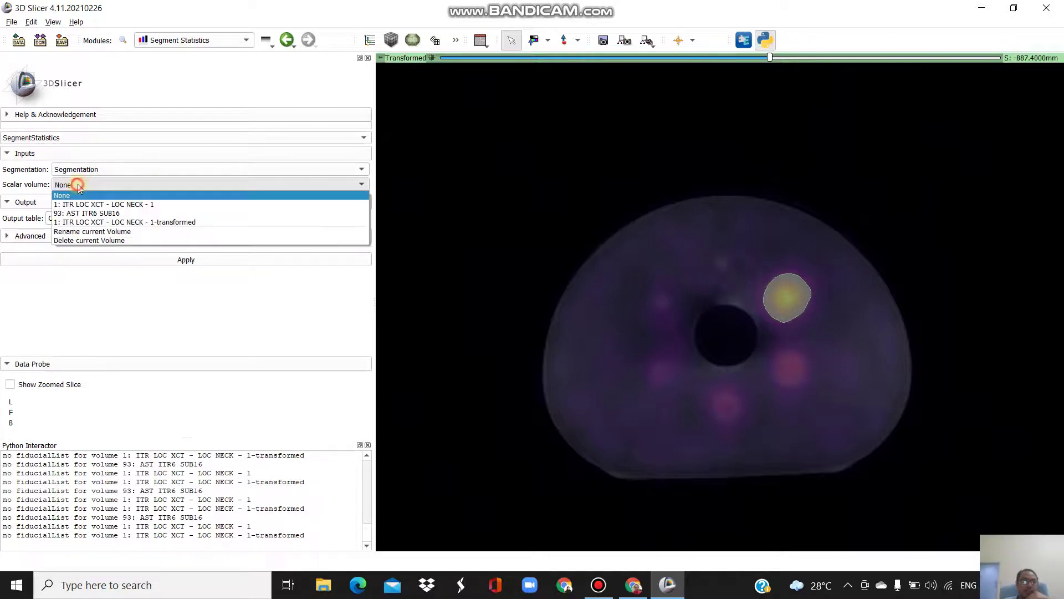
click(78, 184)
click(155, 260)
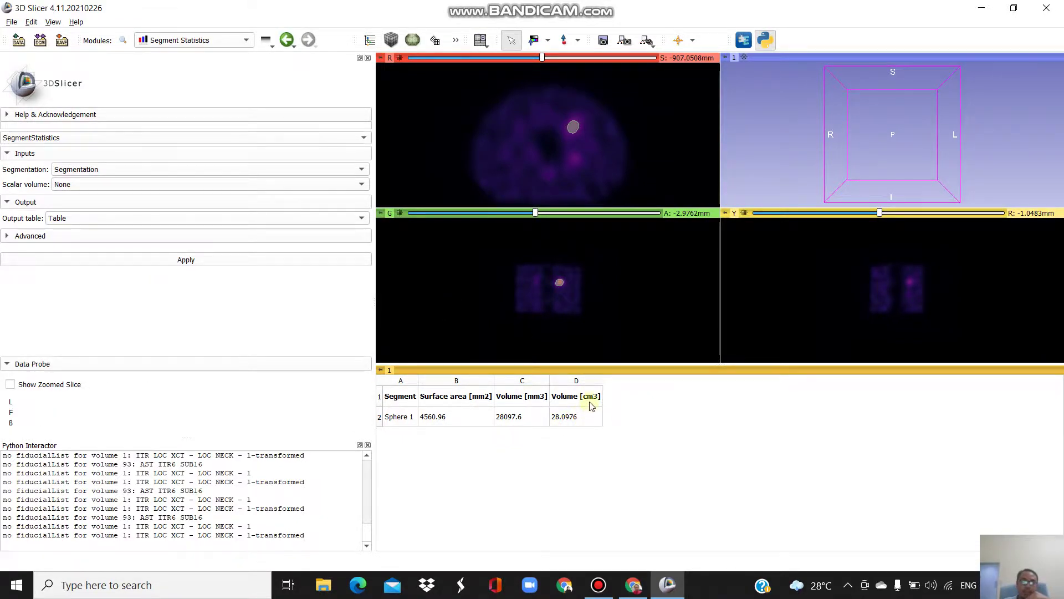
click(572, 422)
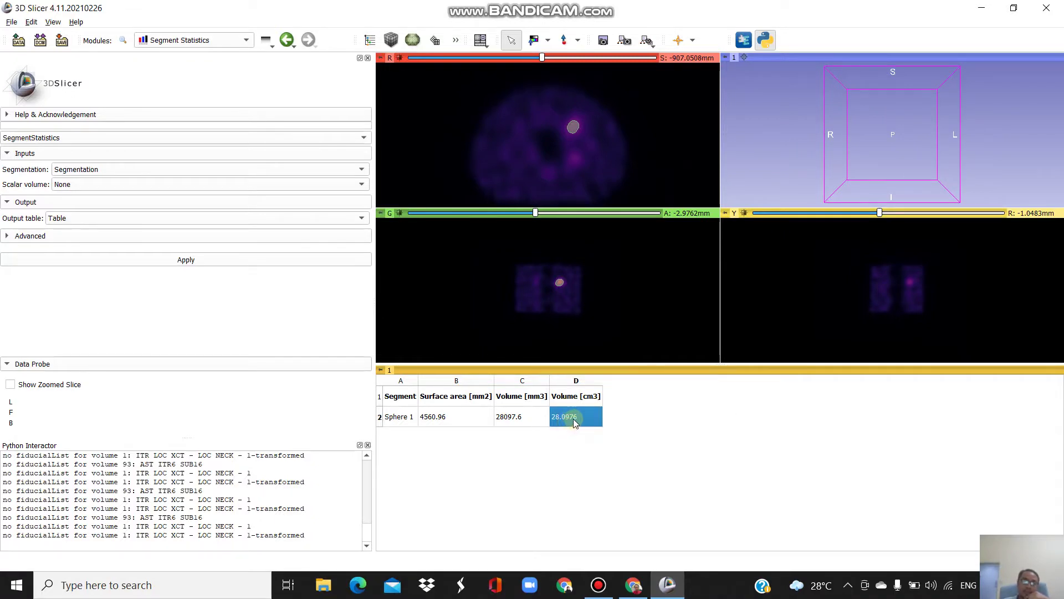